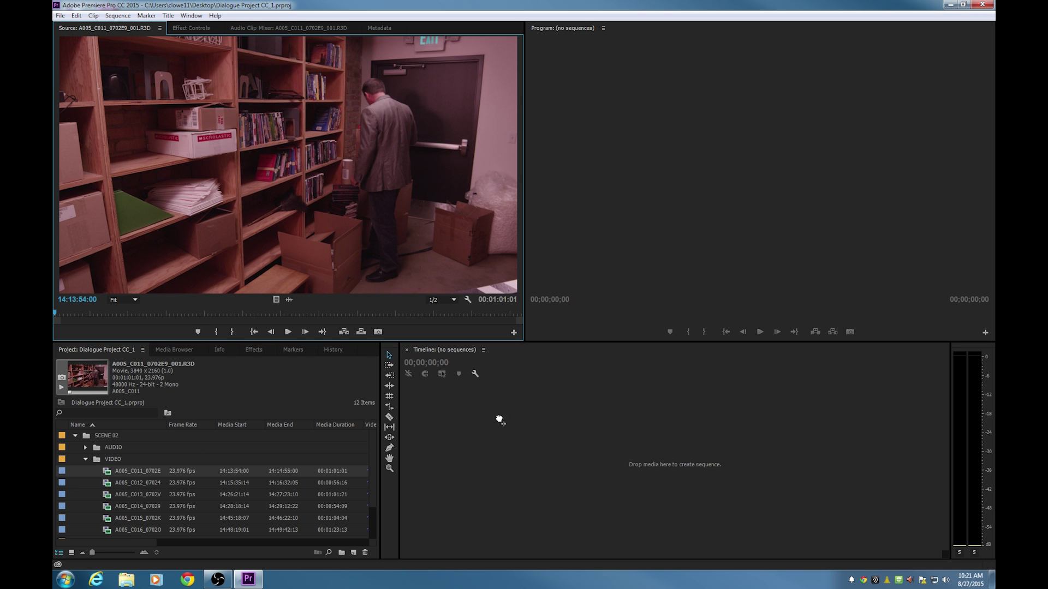
Create a sequence from the A005_C011 clip and move its playhead to about 00:00:27:09.
{"action": "left_click_drag", "start_coordinate": [495, 419], "coordinate": [509, 450]}
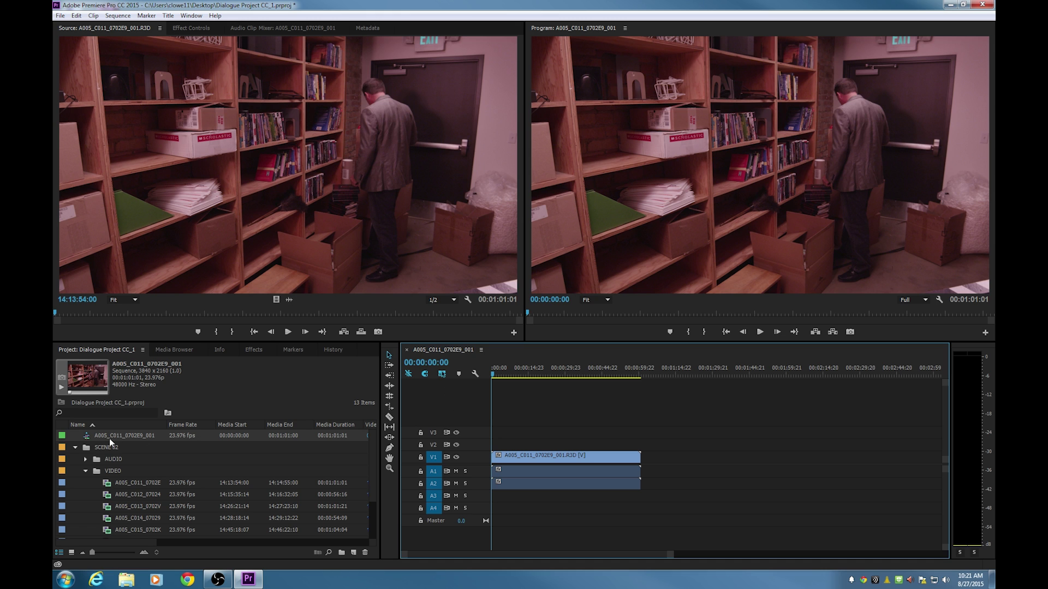
{"action": "left_click", "coordinate": [76, 447]}
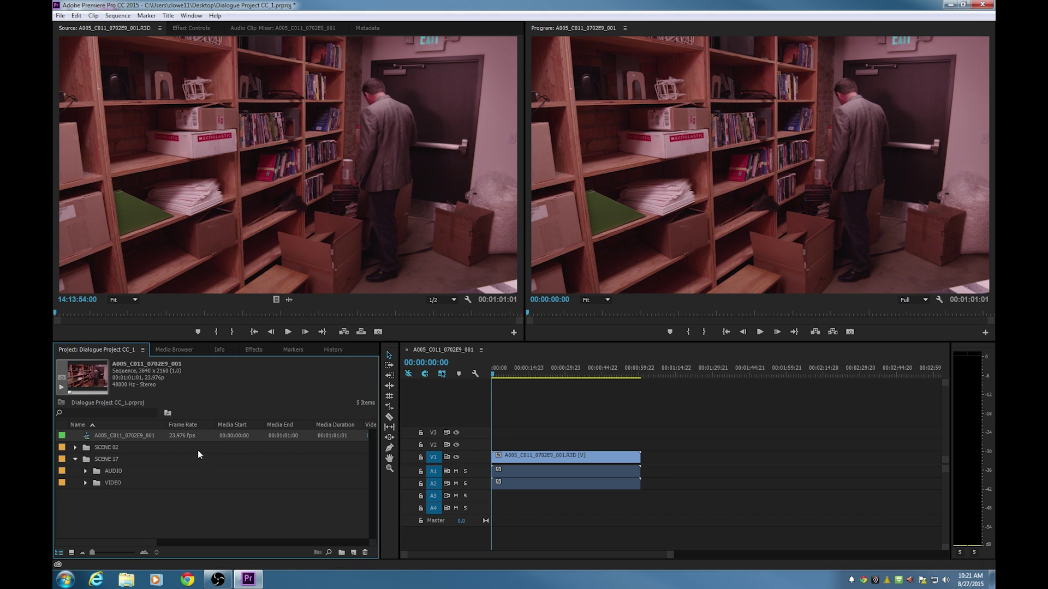
{"action": "left_click", "coordinate": [508, 374]}
{"action": "left_click_drag", "start_coordinate": [516, 377], "coordinate": [559, 381]}
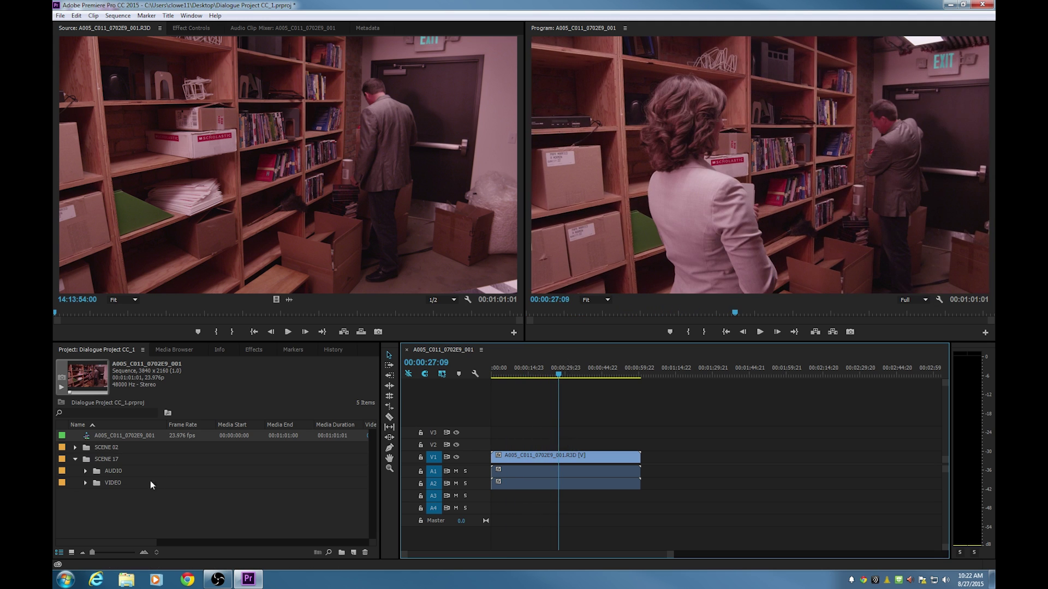
Load the A004_C007 clip from SCENE 17's VIDEO bin for viewing and scrub it to about 14:09:59:10.
{"action": "left_click", "coordinate": [86, 483]}
{"action": "double_click", "coordinate": [127, 494]}
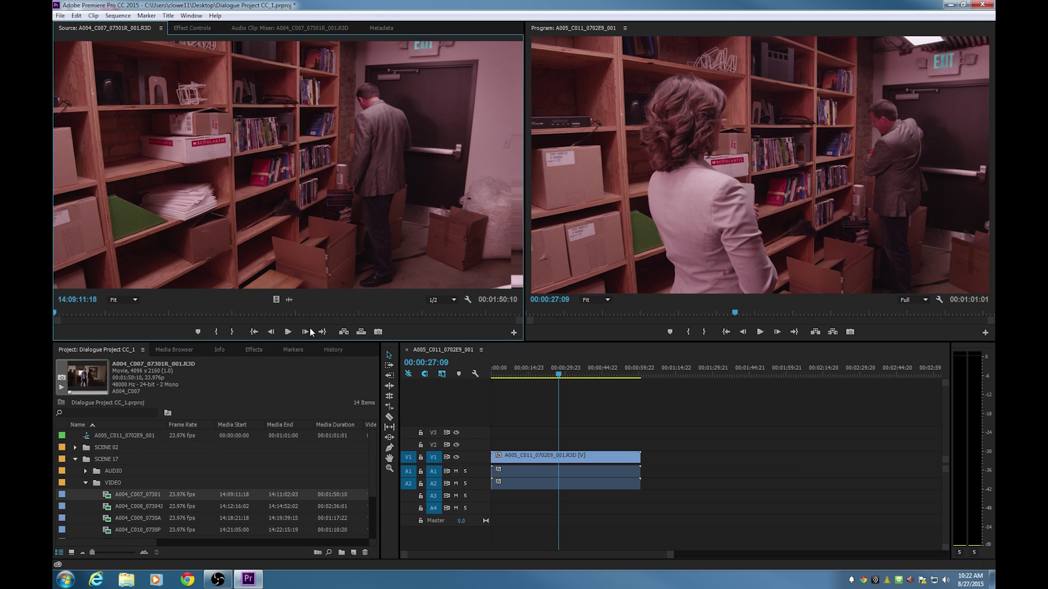
{"action": "left_click", "coordinate": [248, 313]}
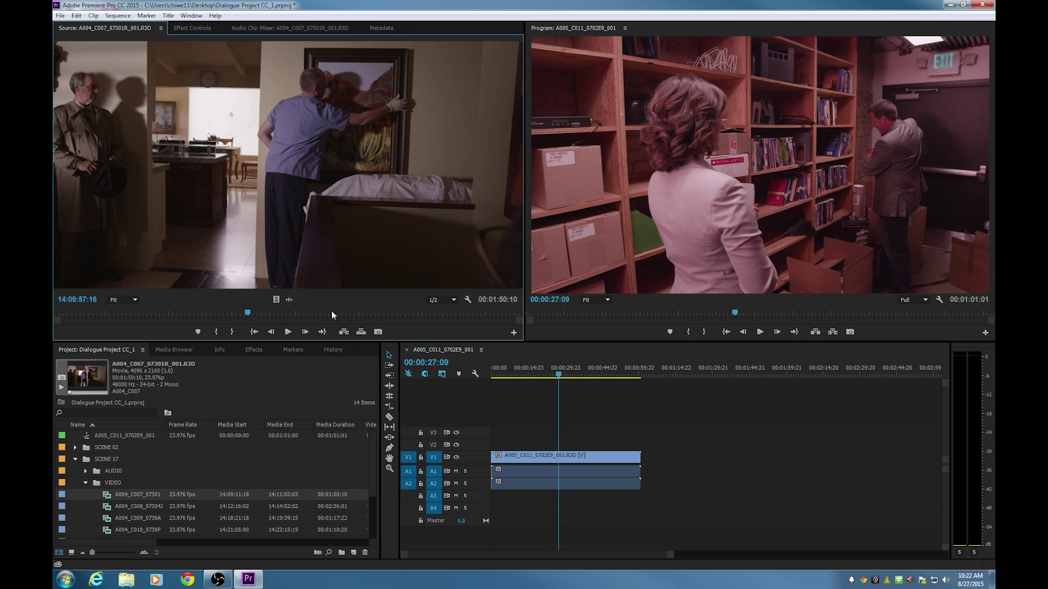
{"action": "left_click", "coordinate": [256, 313]}
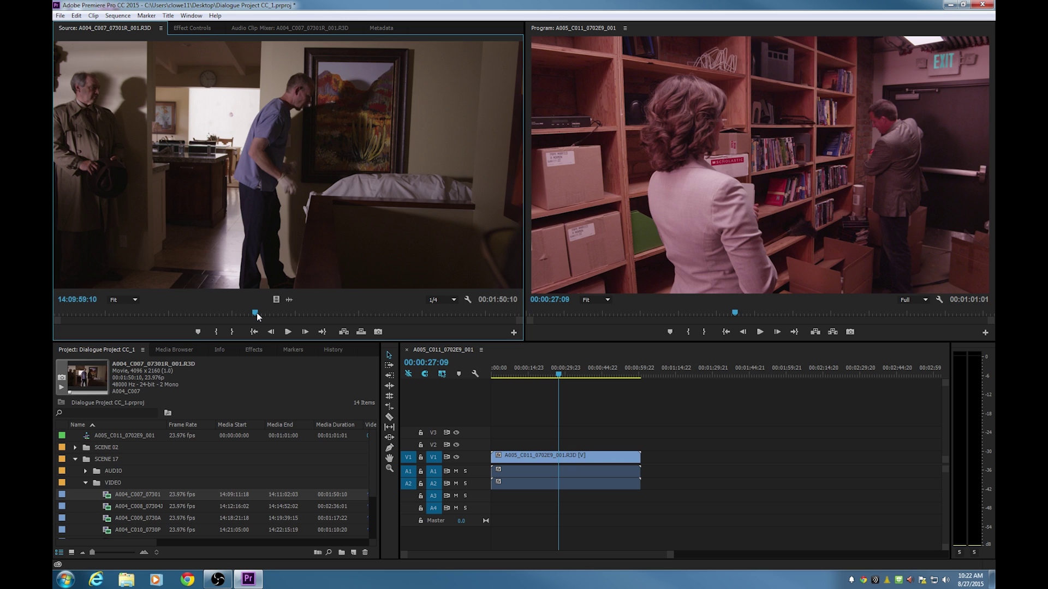
Add three markers to the source clip at about 14:10:16:12, 14:10:22:02 and 14:10:37:10.
{"action": "left_click_drag", "start_coordinate": [254, 314], "coordinate": [328, 318]}
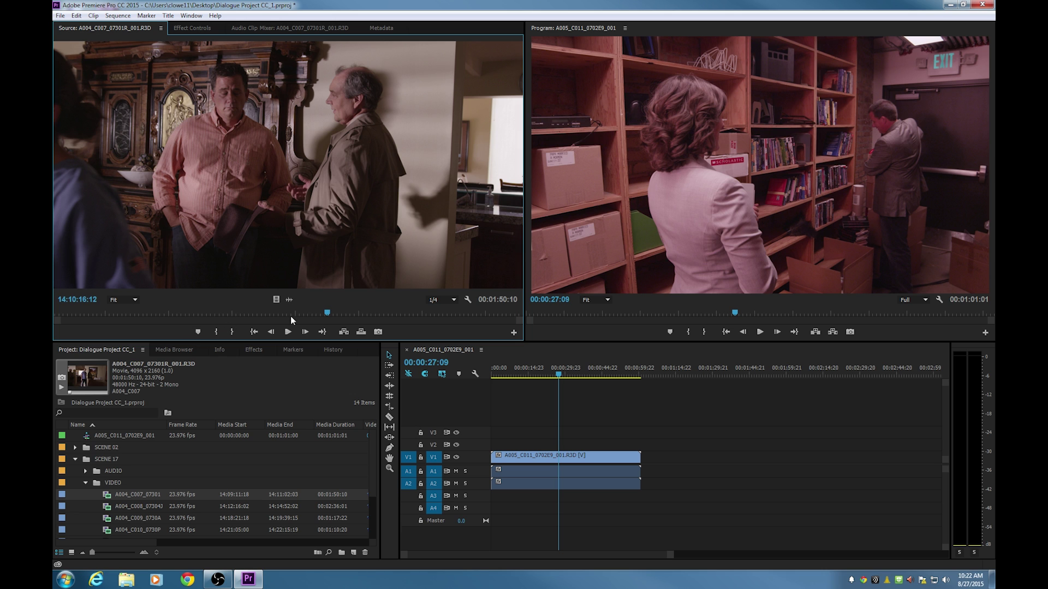
{"action": "key", "text": "m"}
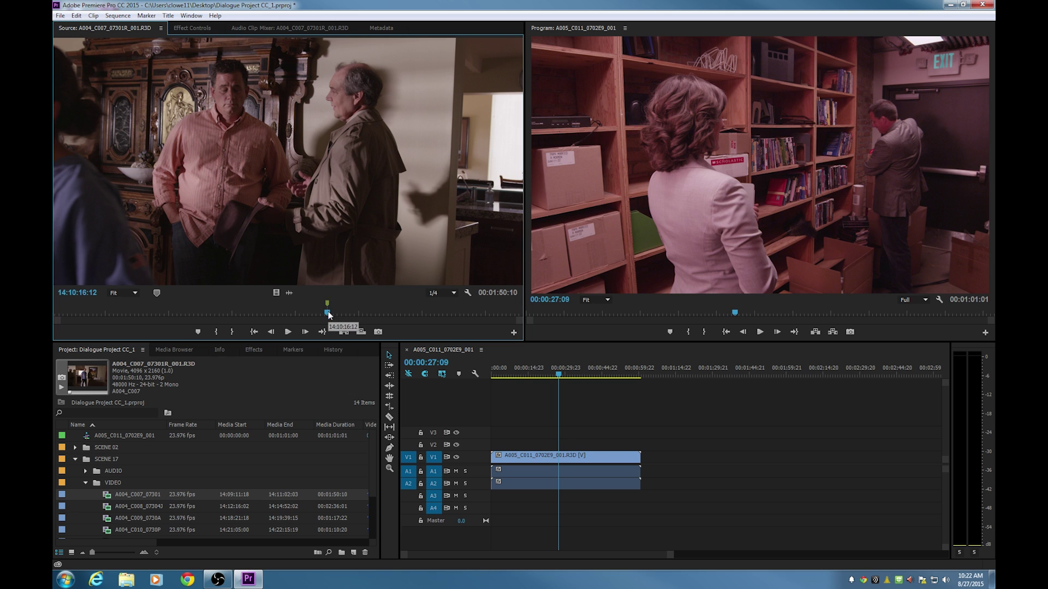
{"action": "left_click_drag", "start_coordinate": [327, 314], "coordinate": [350, 316]}
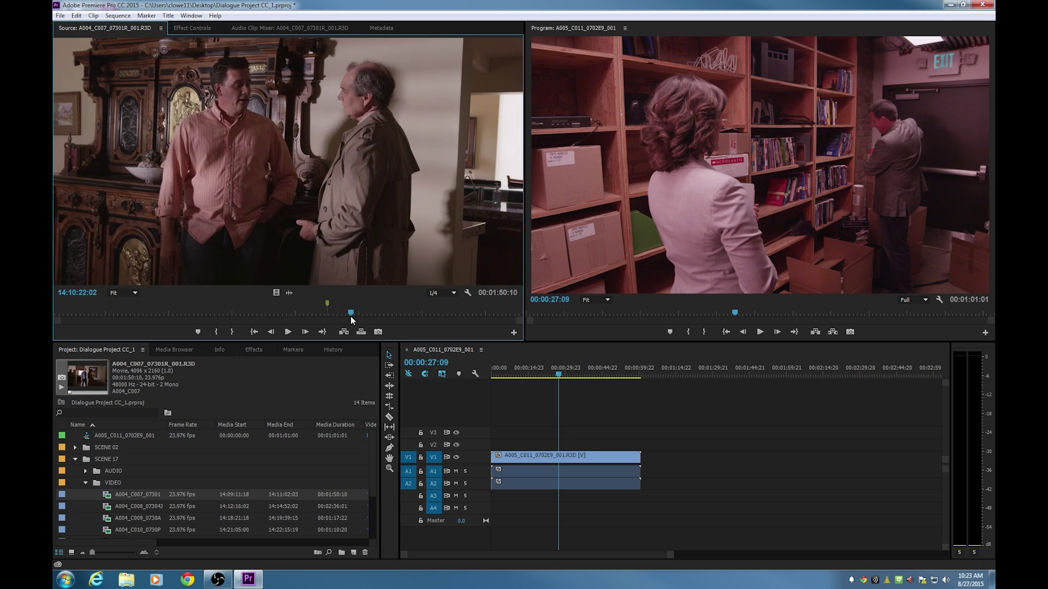
{"action": "left_click", "coordinate": [197, 332]}
{"action": "left_click_drag", "start_coordinate": [350, 317], "coordinate": [416, 315]}
{"action": "left_click", "coordinate": [197, 332]}
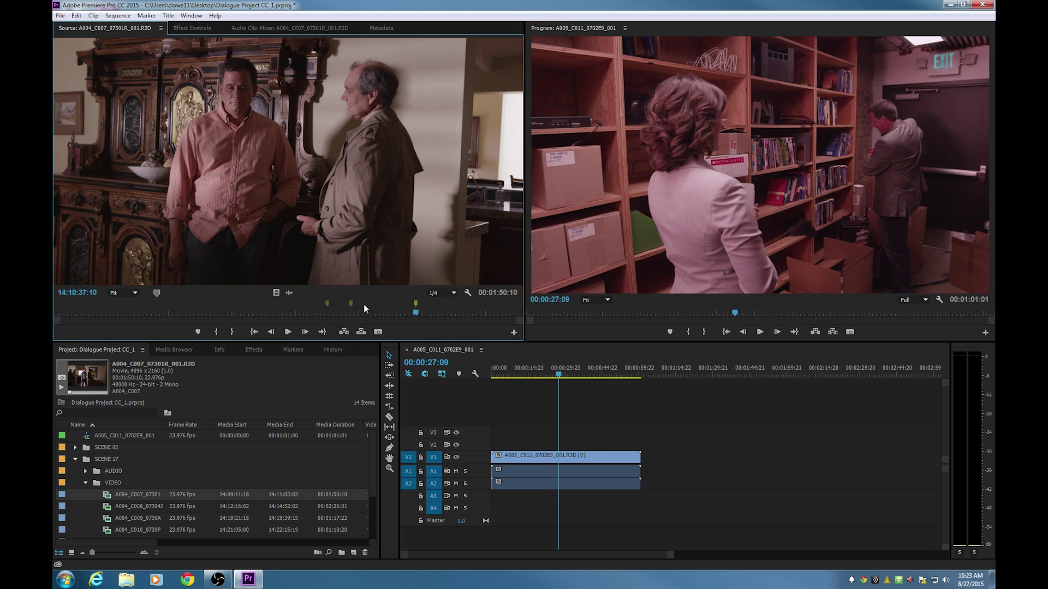
Clear the last marker on the source clip, and clear all remaining markers.
{"action": "right_click", "coordinate": [416, 305]}
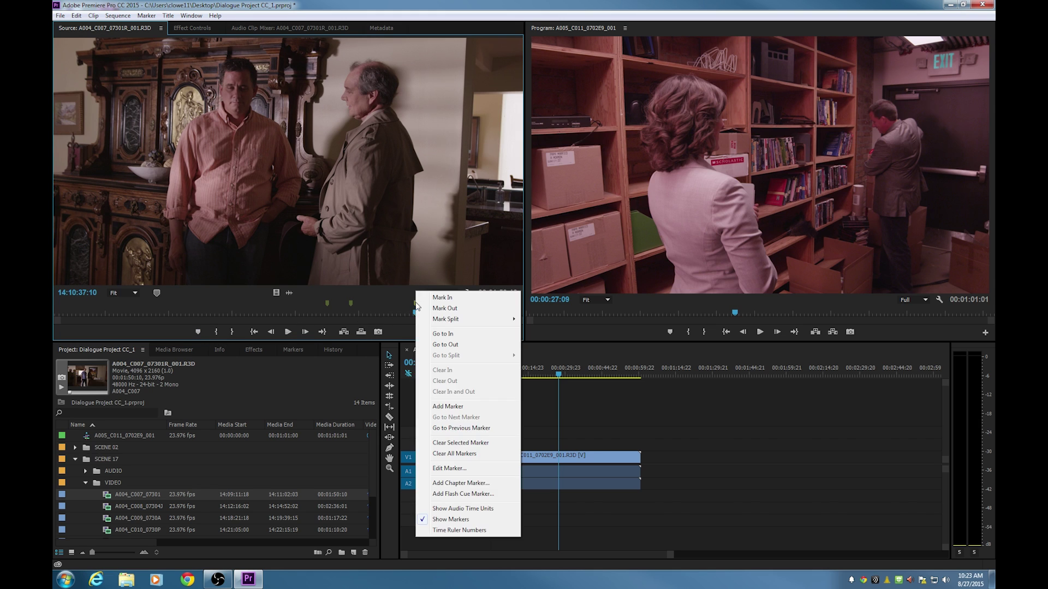
{"action": "left_click", "coordinate": [447, 444]}
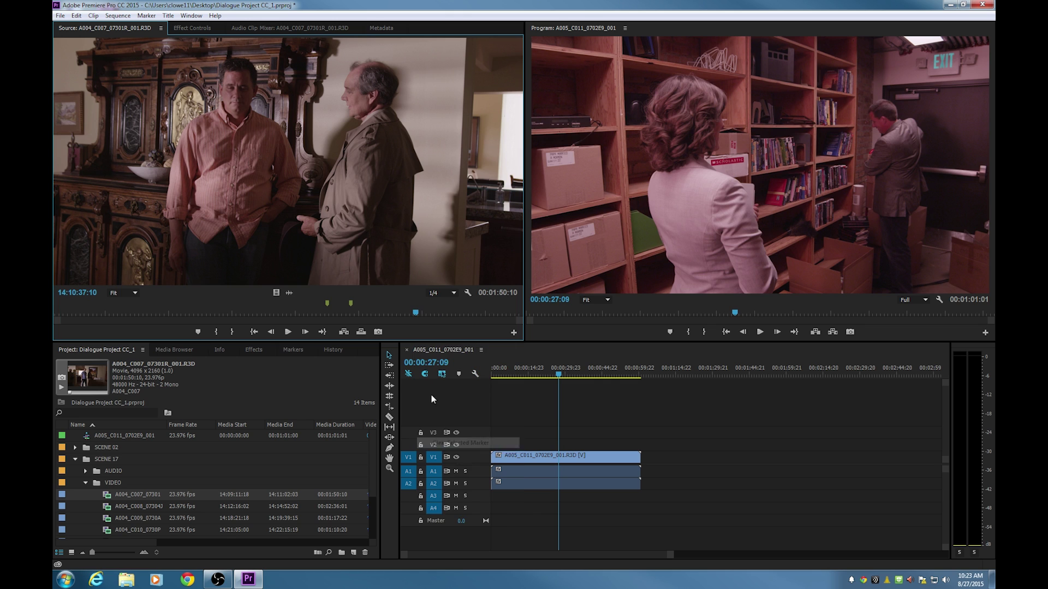
{"action": "right_click", "coordinate": [377, 303]}
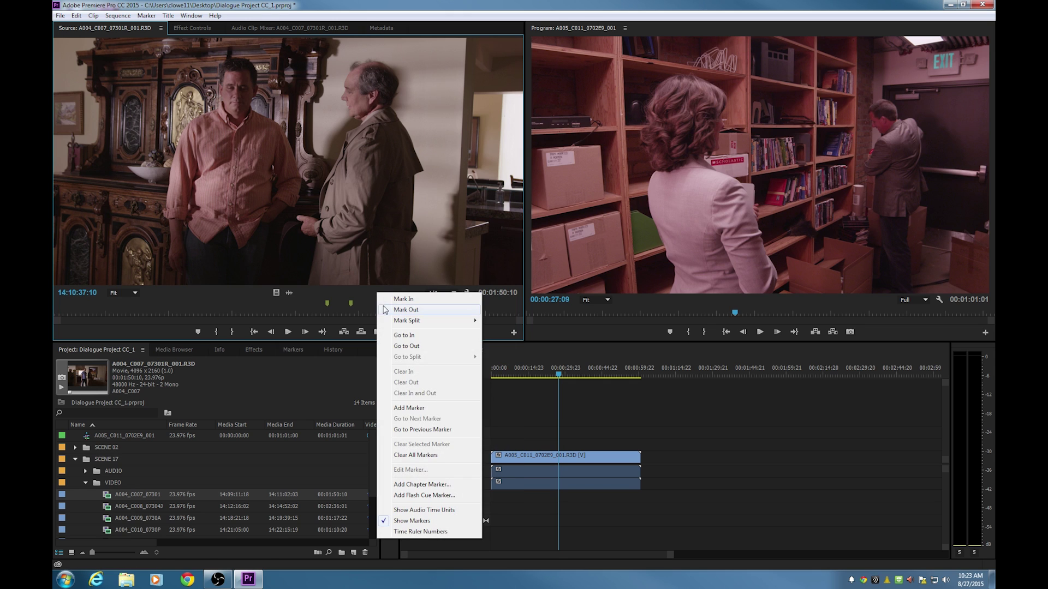
{"action": "left_click", "coordinate": [412, 455]}
Add a marker to the source clip at about 14:10:17:02 and name it "Lady Walk by".
{"action": "mouse_move", "coordinate": [326, 313]}
{"action": "left_mouse_down"}
{"action": "mouse_move", "coordinate": [292, 312]}
{"action": "mouse_move", "coordinate": [331, 314]}
{"action": "left_mouse_up"}
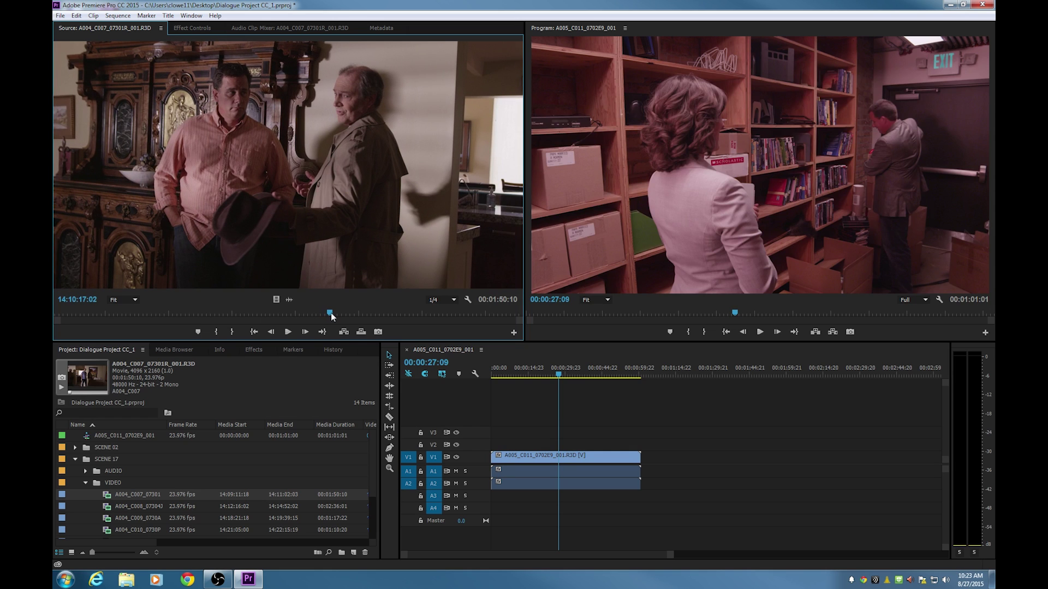
{"action": "key", "text": "m"}
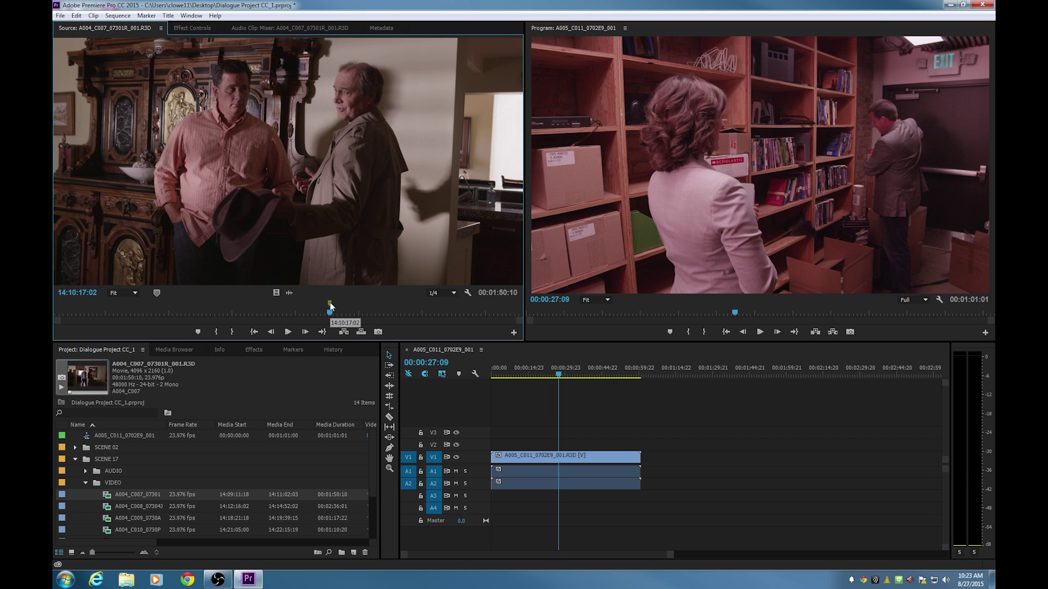
{"action": "double_click", "coordinate": [329, 304]}
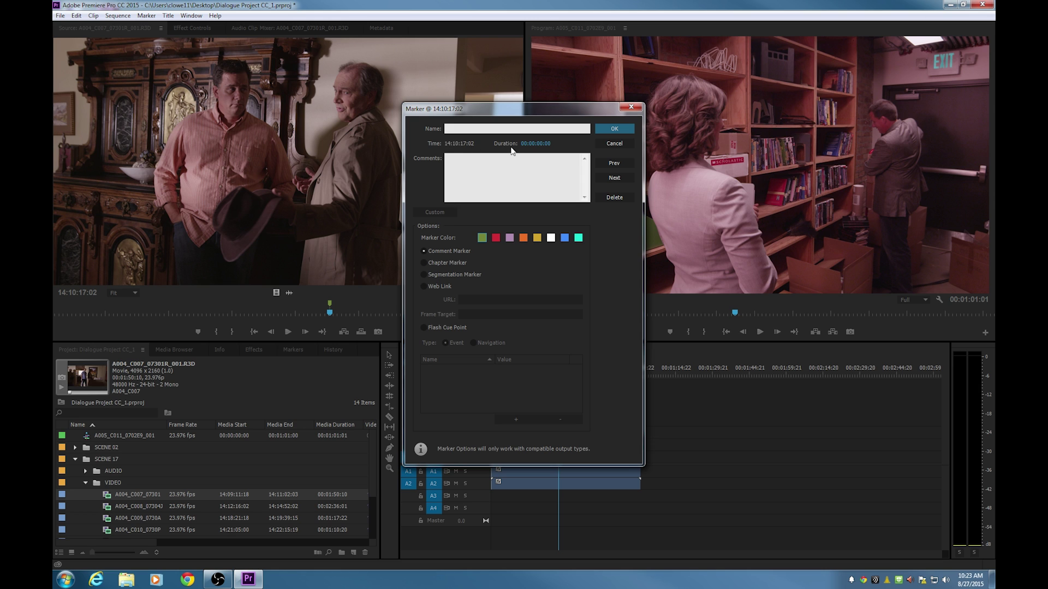
{"action": "left_click", "coordinate": [456, 128]}
{"action": "type", "text": "Lady Walk by"}
Add a marker comment to cut to the named character's MS immediately after the lady is out of the frame, and color the marker blue.
{"action": "left_click", "coordinate": [505, 175]}
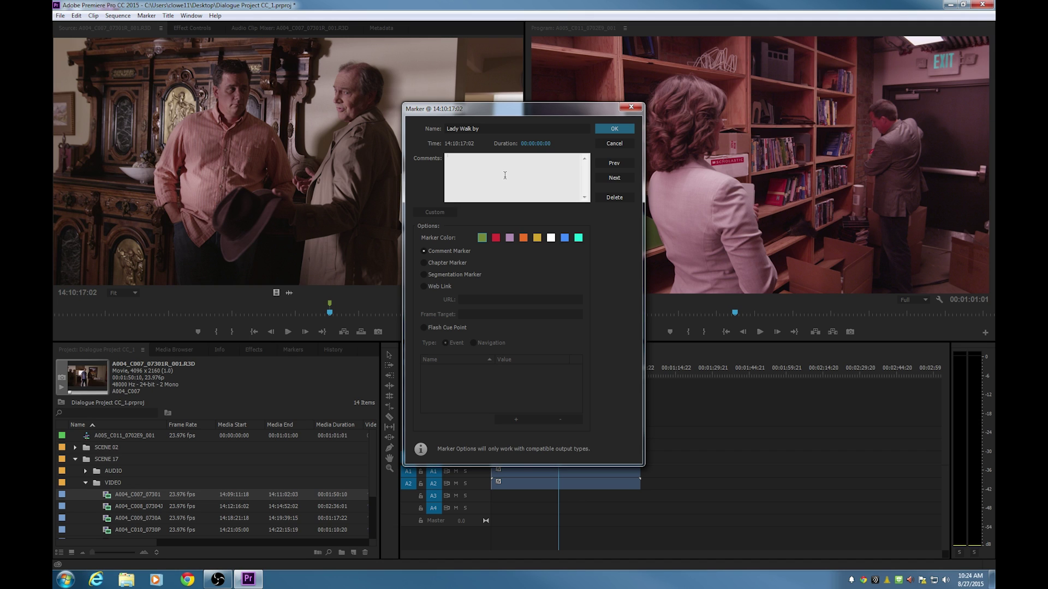
{"action": "type", "text": "Cut to MS of NEIL immediately after the lady is out of the frame."}
{"action": "left_click", "coordinate": [538, 240]}
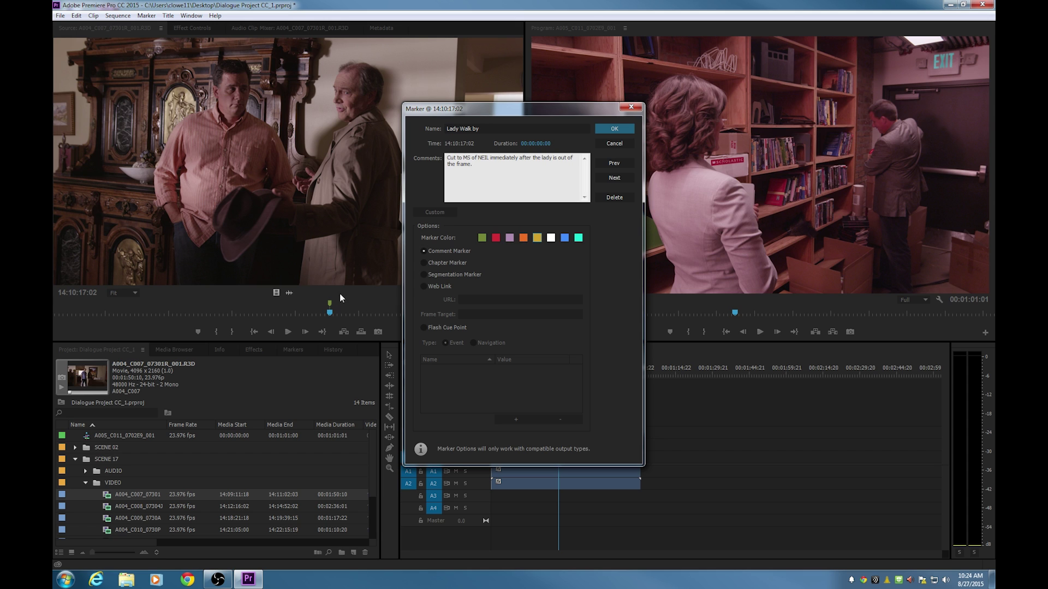
{"action": "left_click", "coordinate": [566, 238]}
{"action": "left_click", "coordinate": [615, 130]}
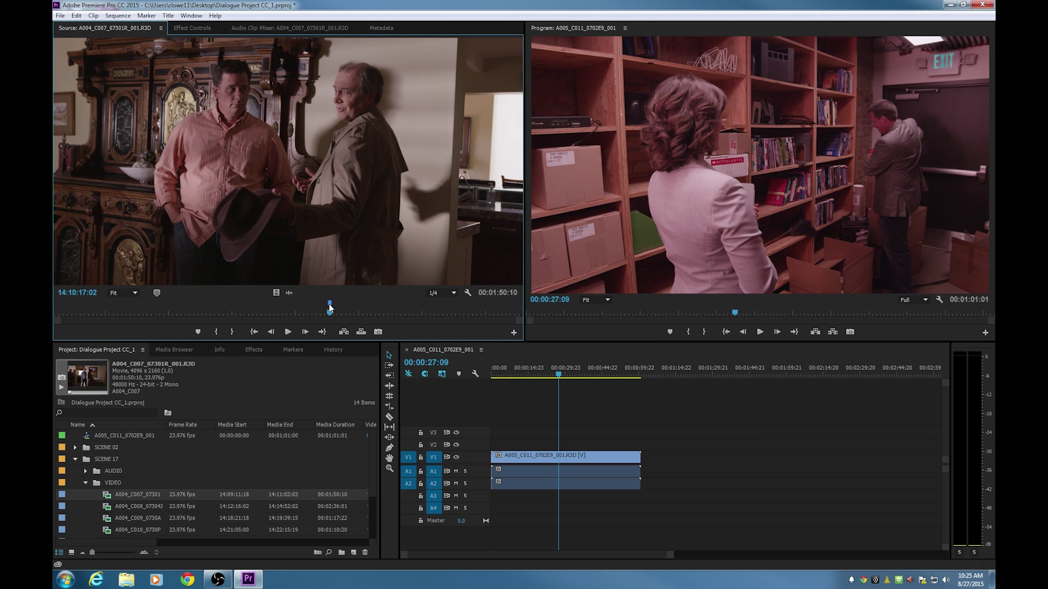
Review the "Lady Walk by" marker's note and its settings, including the marker type options, without keeping changes.
{"action": "mouse_move", "coordinate": [330, 305]}
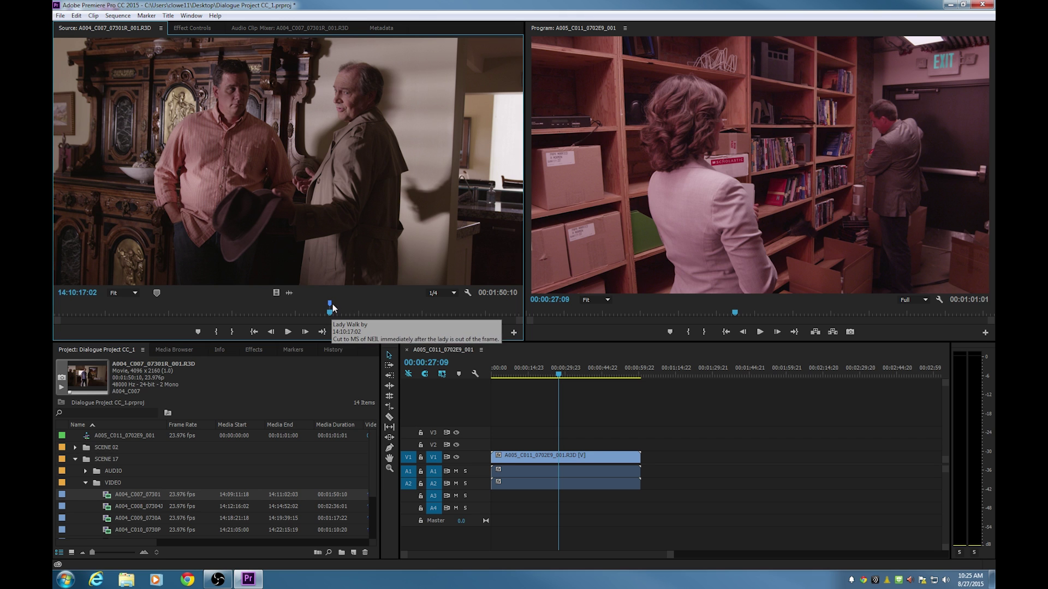
{"action": "left_click_drag", "start_coordinate": [333, 311], "coordinate": [359, 316]}
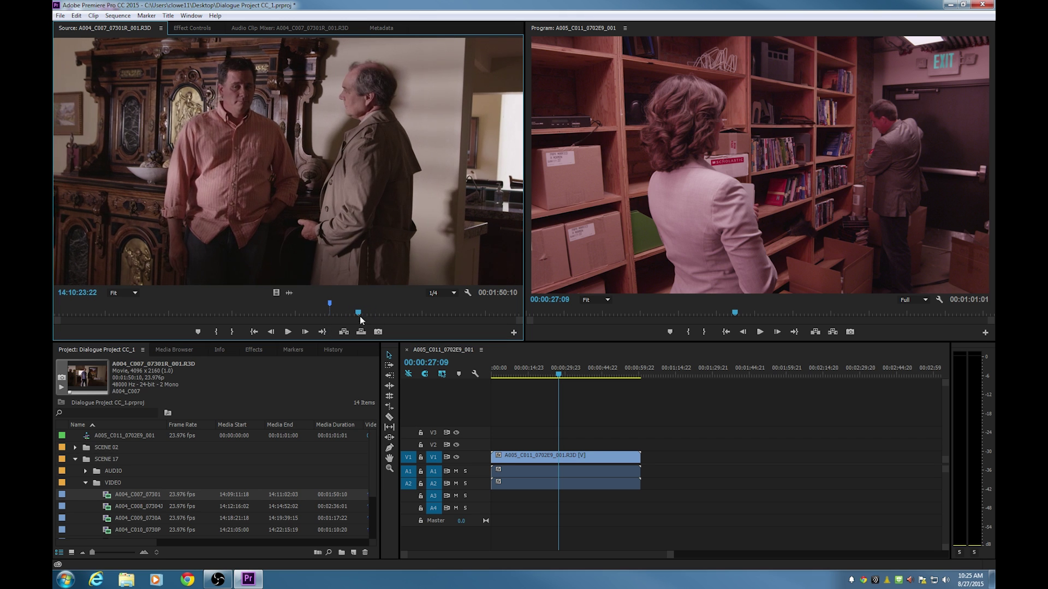
{"action": "double_click", "coordinate": [330, 305]}
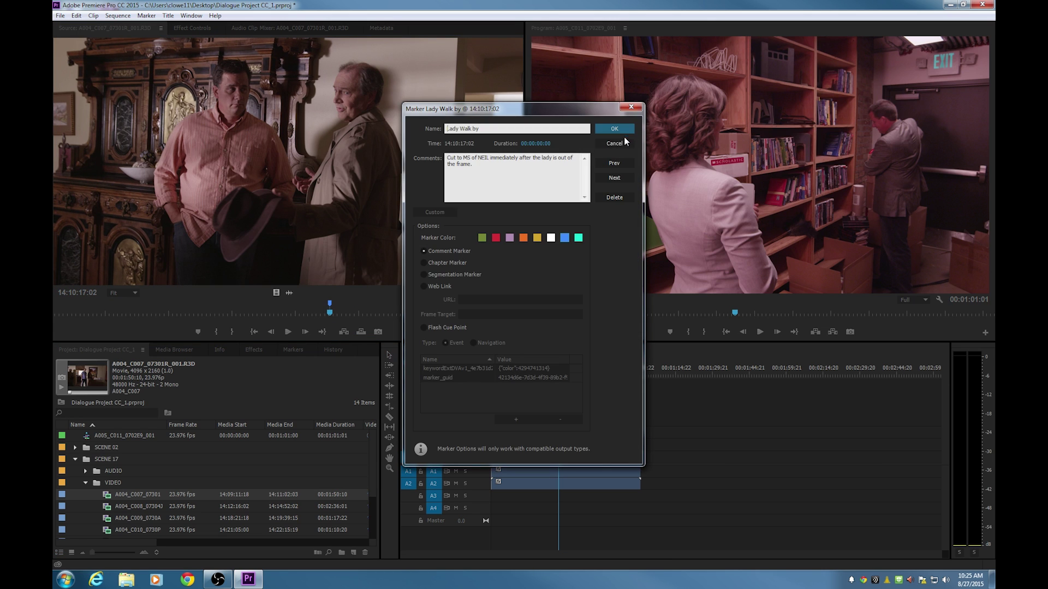
{"action": "left_click", "coordinate": [625, 142]}
{"action": "mouse_move", "coordinate": [331, 307]}
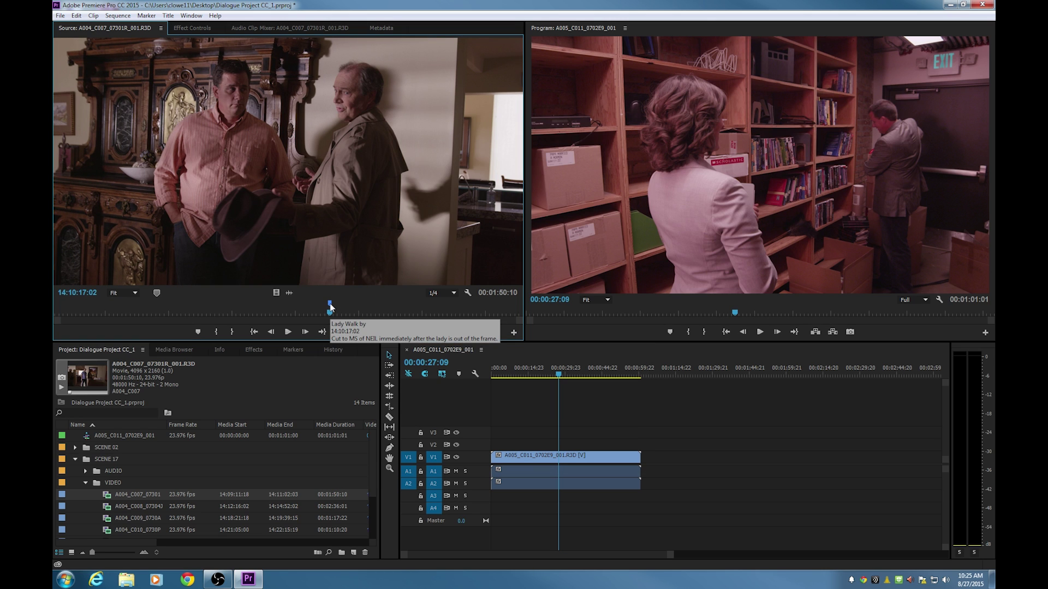
{"action": "double_click", "coordinate": [330, 306]}
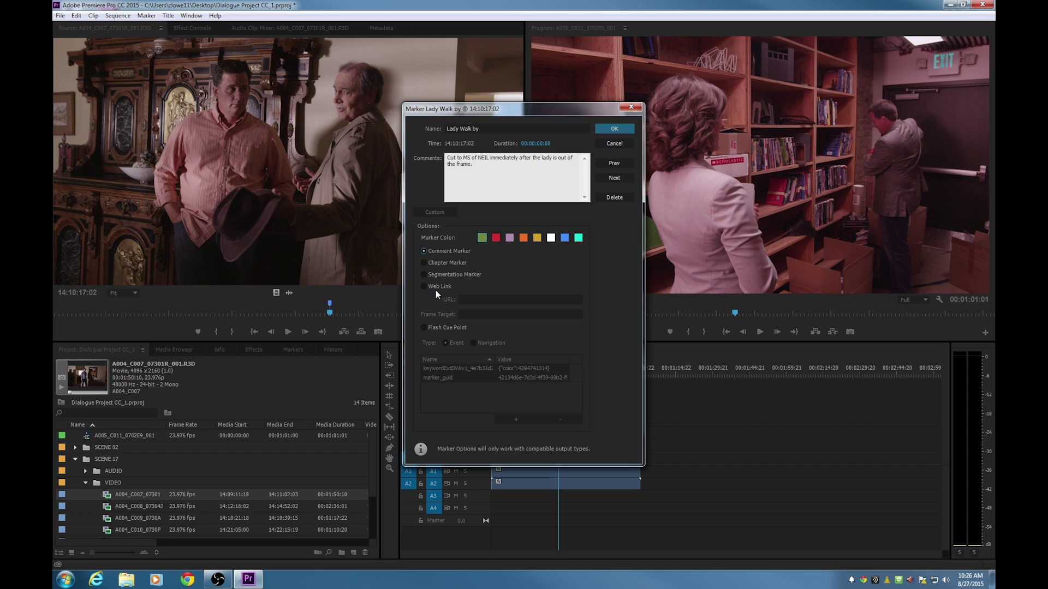
{"action": "left_click", "coordinate": [444, 288]}
{"action": "left_click", "coordinate": [611, 144]}
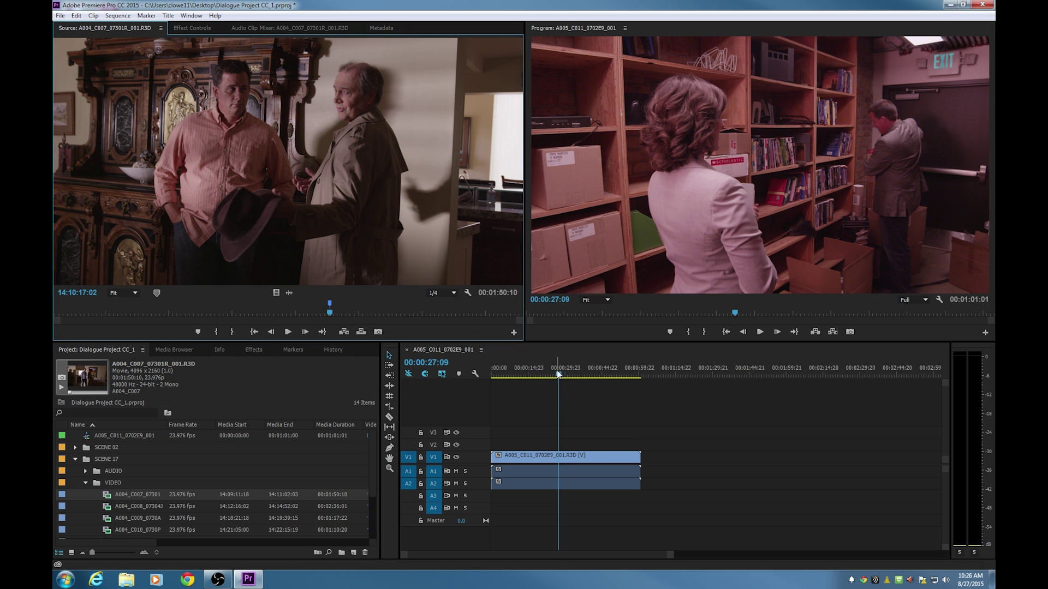
Append the A004_C008 and A004_C009 clips to the end of the sequence and scrub to about 00:01:41:07.
{"action": "left_click_drag", "start_coordinate": [141, 506], "coordinate": [644, 474]}
{"action": "left_click_drag", "start_coordinate": [642, 367], "coordinate": [652, 367]}
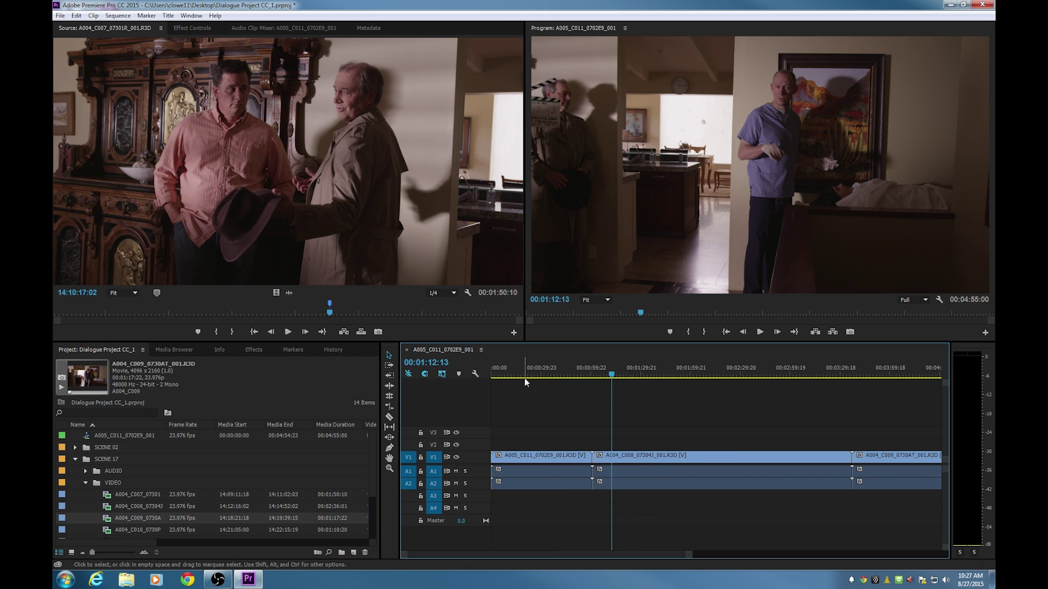
{"action": "left_click_drag", "start_coordinate": [595, 374], "coordinate": [655, 377]}
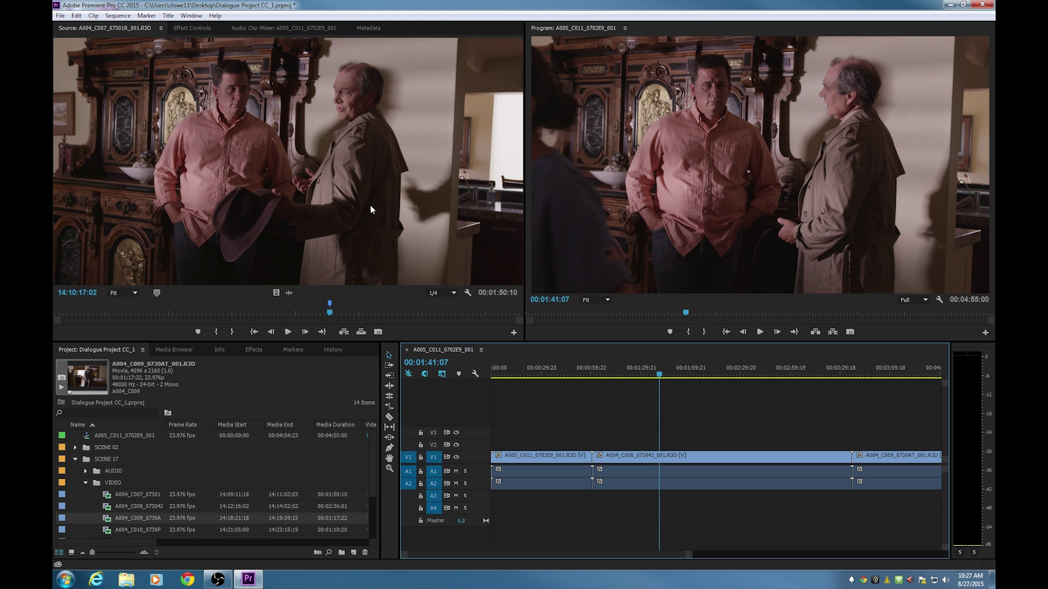
Insert the marked A004_C007 clip between the A005_C011 and A004_C008 clips, and check the frames around it.
{"action": "left_click_drag", "start_coordinate": [335, 194], "coordinate": [660, 455]}
{"action": "left_click", "coordinate": [691, 371]}
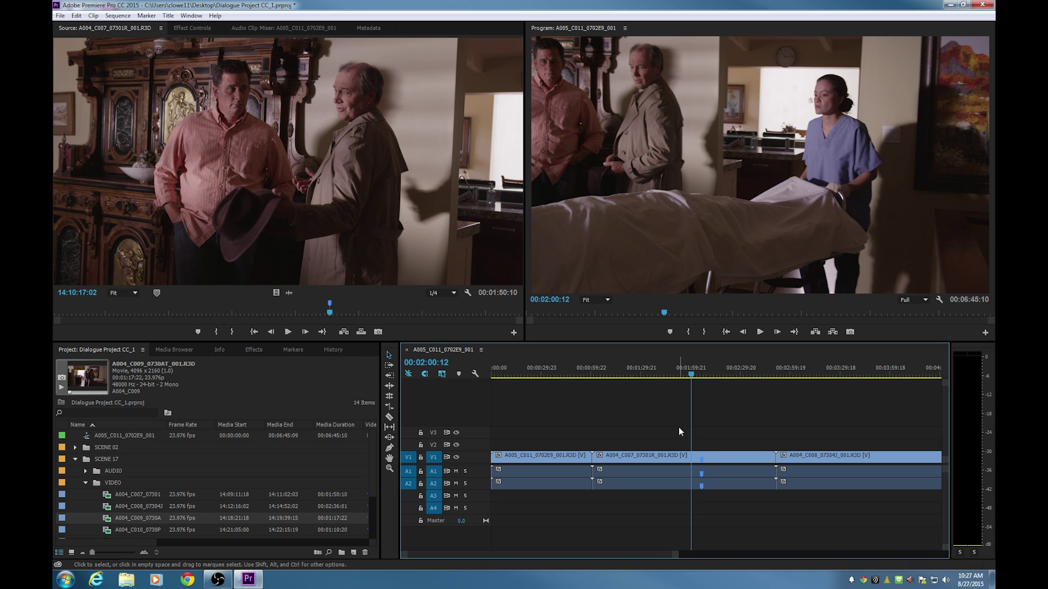
{"action": "left_click", "coordinate": [676, 373]}
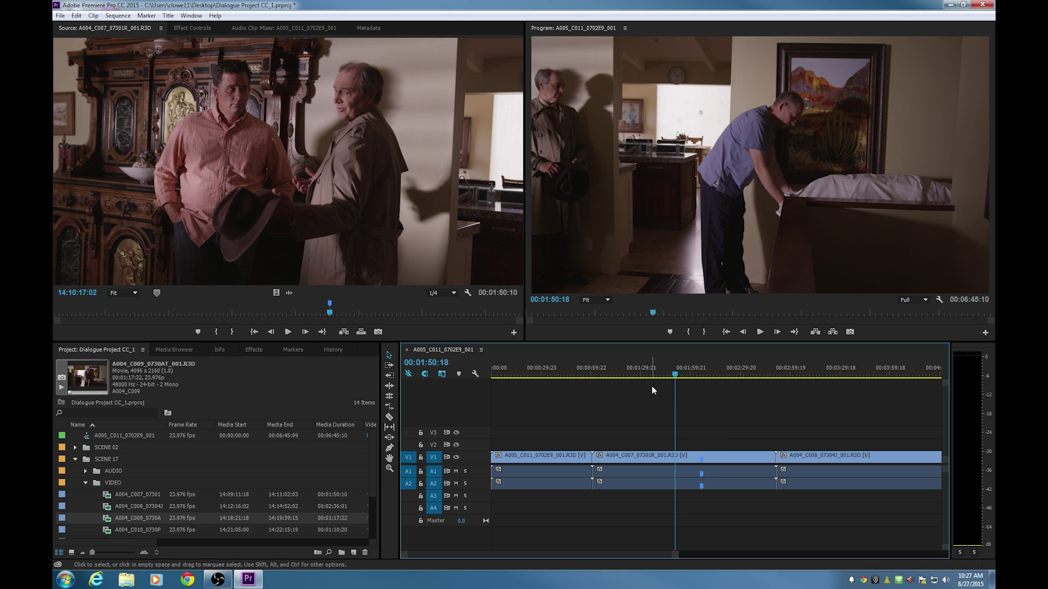
{"action": "left_click", "coordinate": [803, 372]}
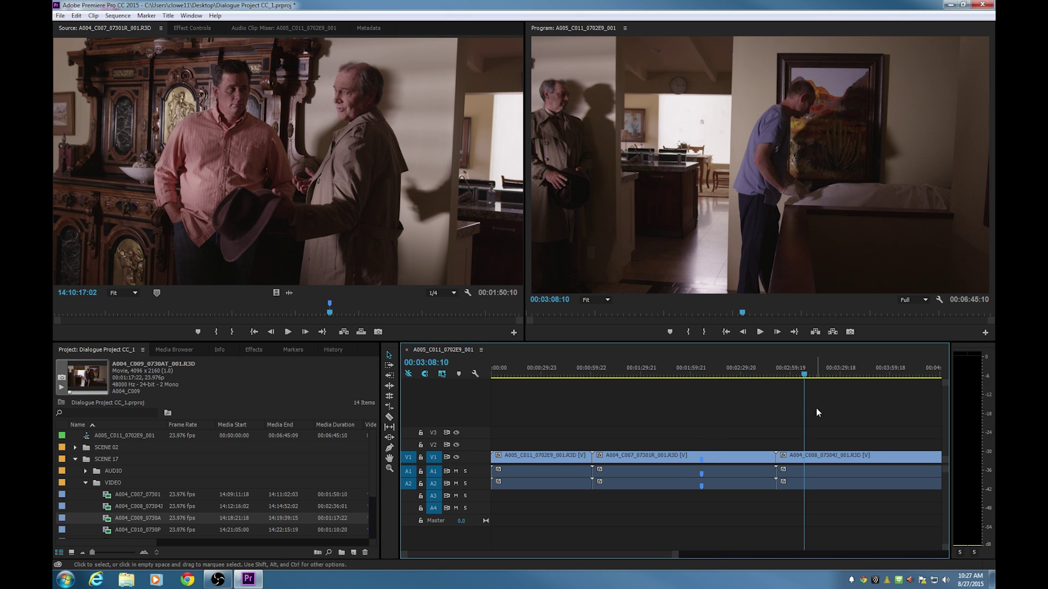
Select the last two clips in the sequence together, and extend the selection to every clip.
{"action": "key", "text": "minus"}
{"action": "left_click", "coordinate": [709, 457]}
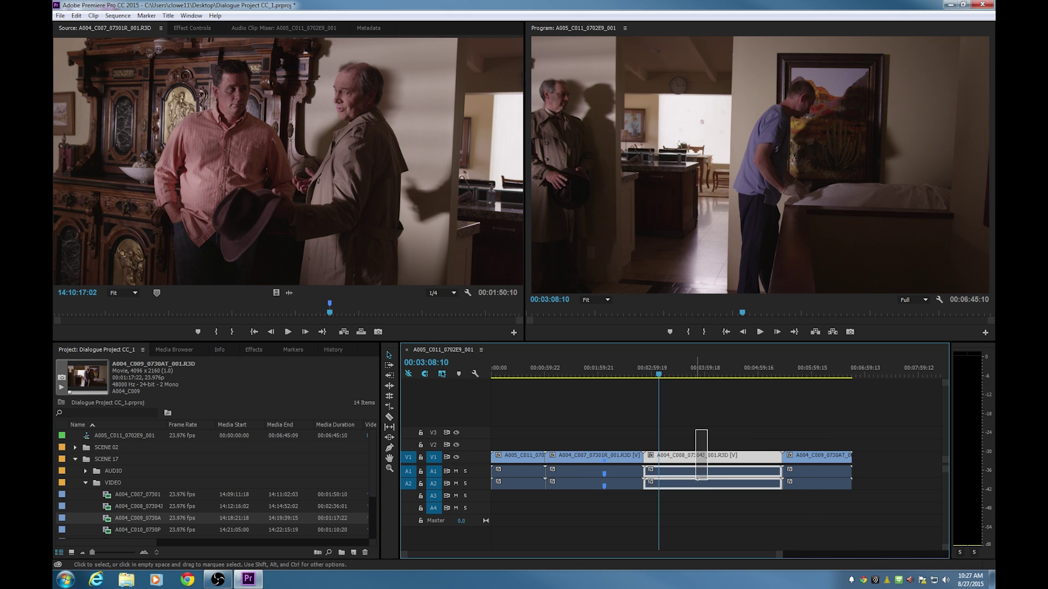
{"action": "left_click", "coordinate": [816, 473], "text": "shift"}
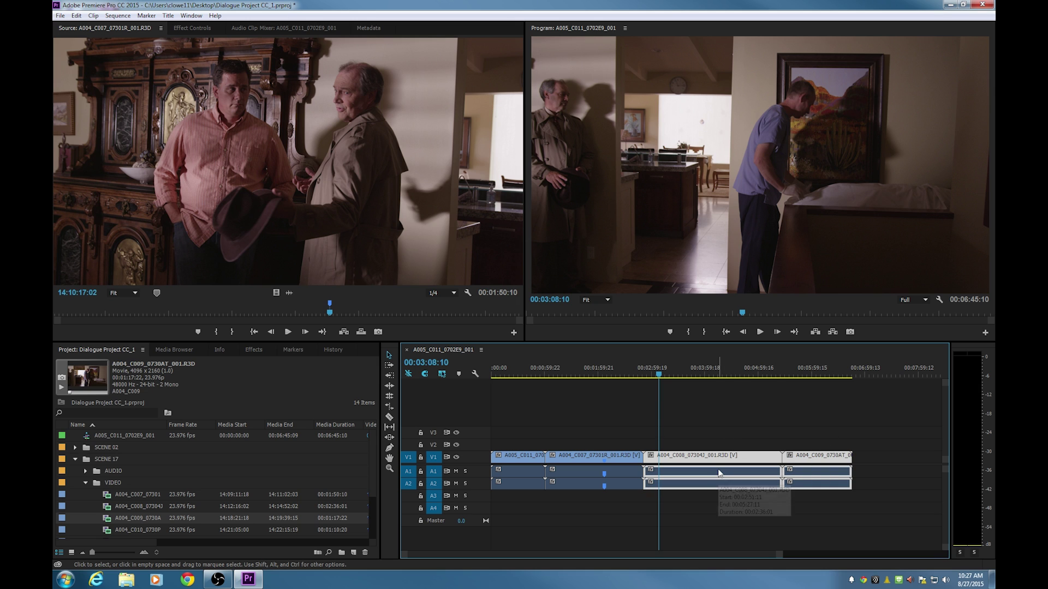
{"action": "left_click", "coordinate": [669, 410]}
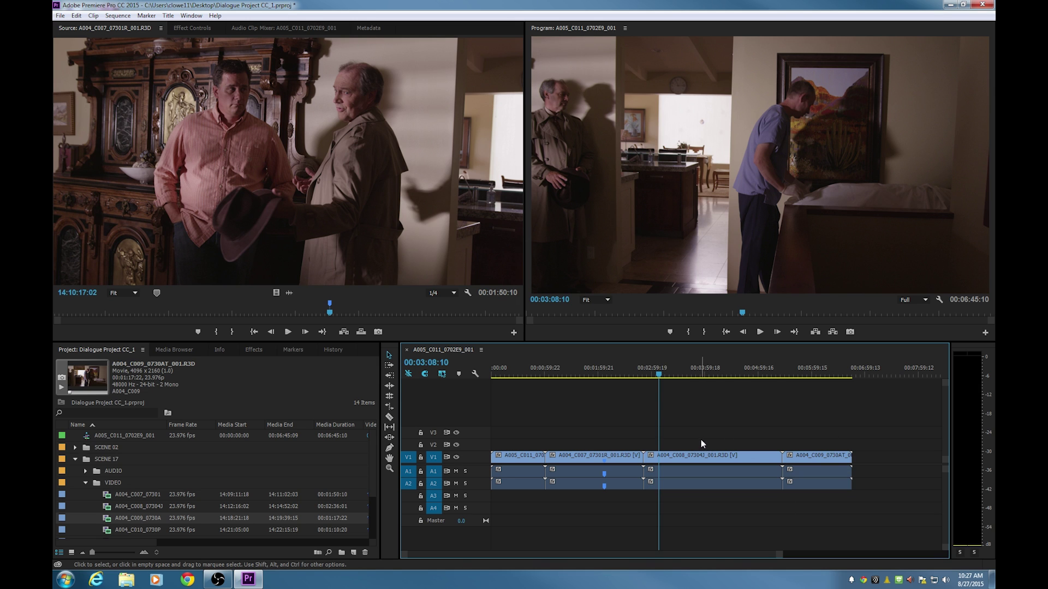
{"action": "left_click_drag", "start_coordinate": [810, 418], "coordinate": [736, 483]}
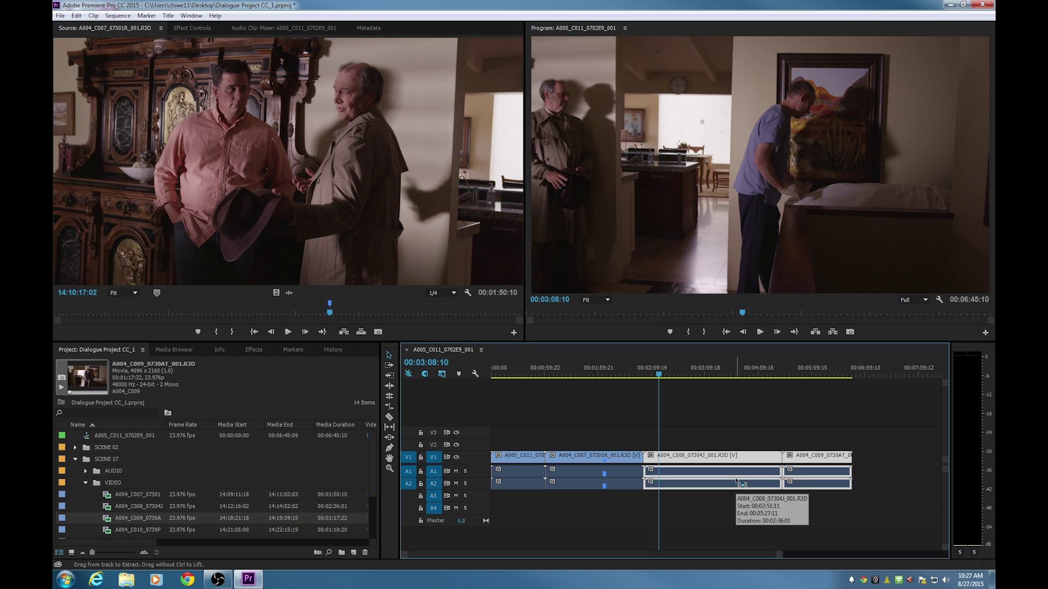
{"action": "key", "text": "ctrl+a"}
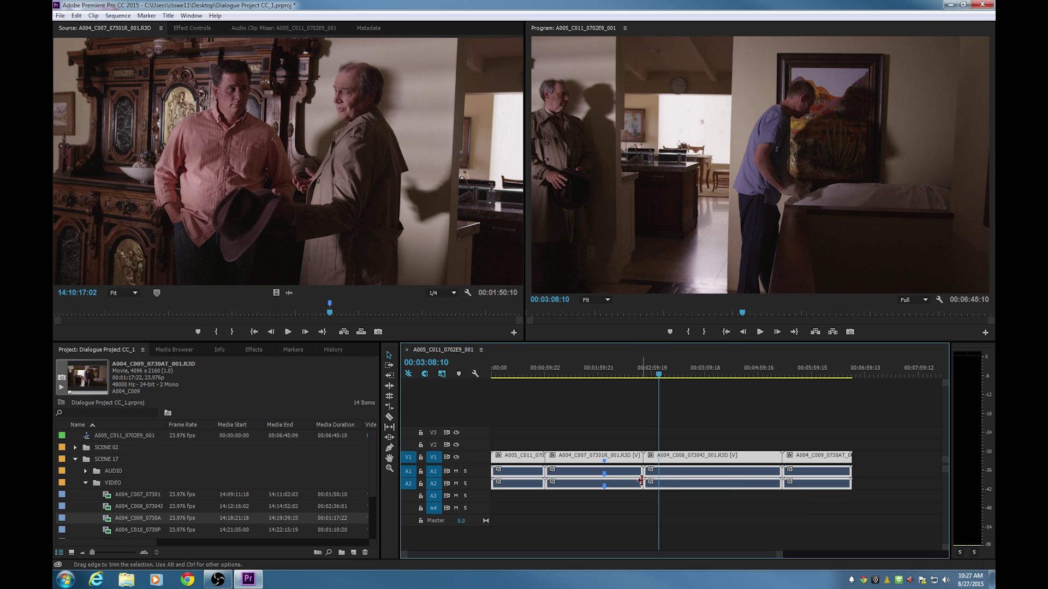
Clear the multi-clip selection, select only the A004_C008 clip, and try adding a marker to it at 00:03:08:10.
{"action": "left_click", "coordinate": [710, 490]}
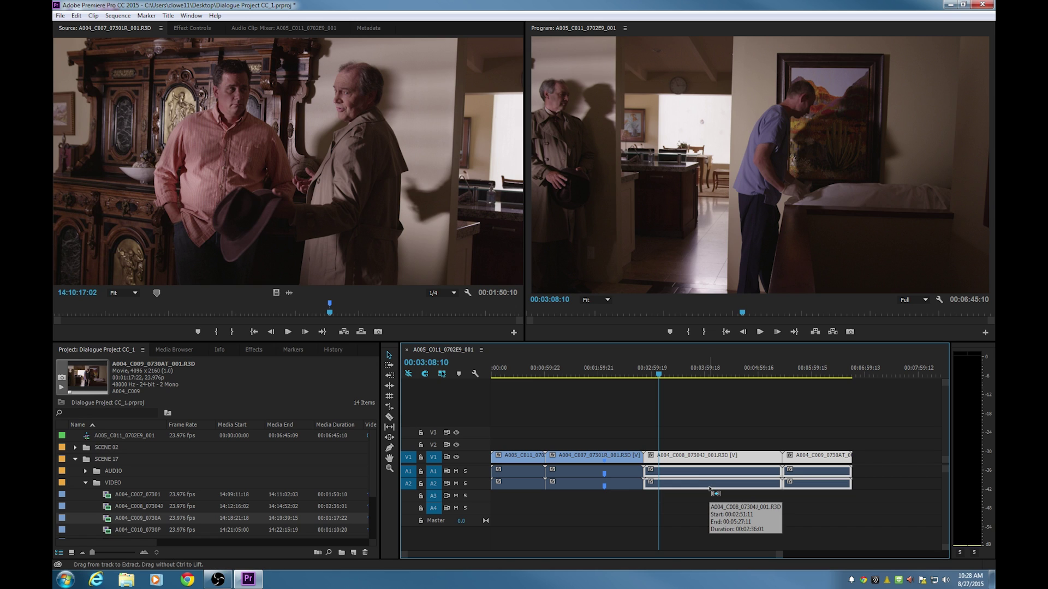
{"action": "left_click", "coordinate": [709, 490]}
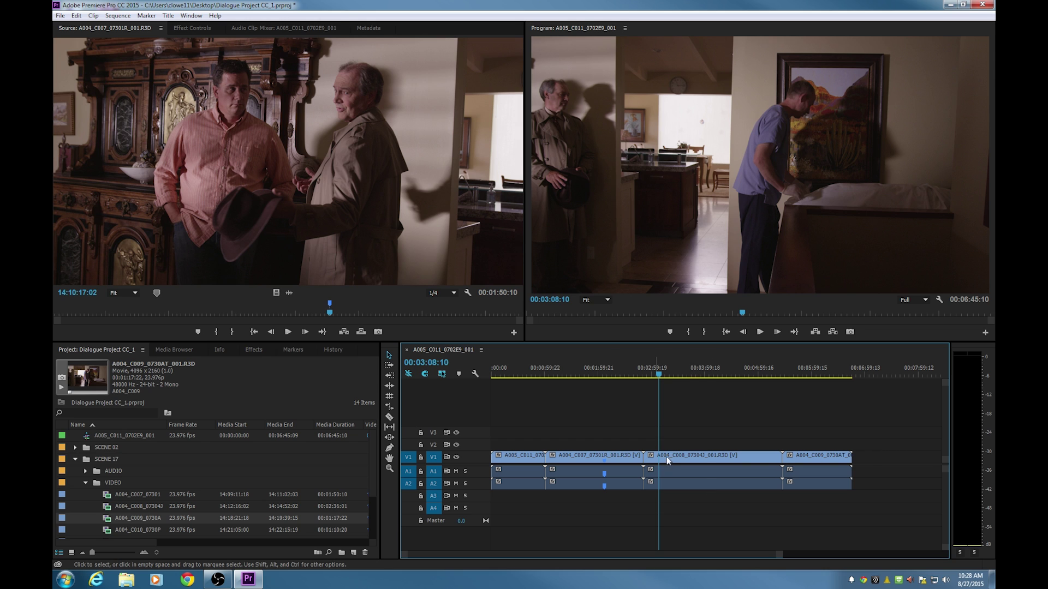
{"action": "left_click_drag", "start_coordinate": [688, 424], "coordinate": [657, 505]}
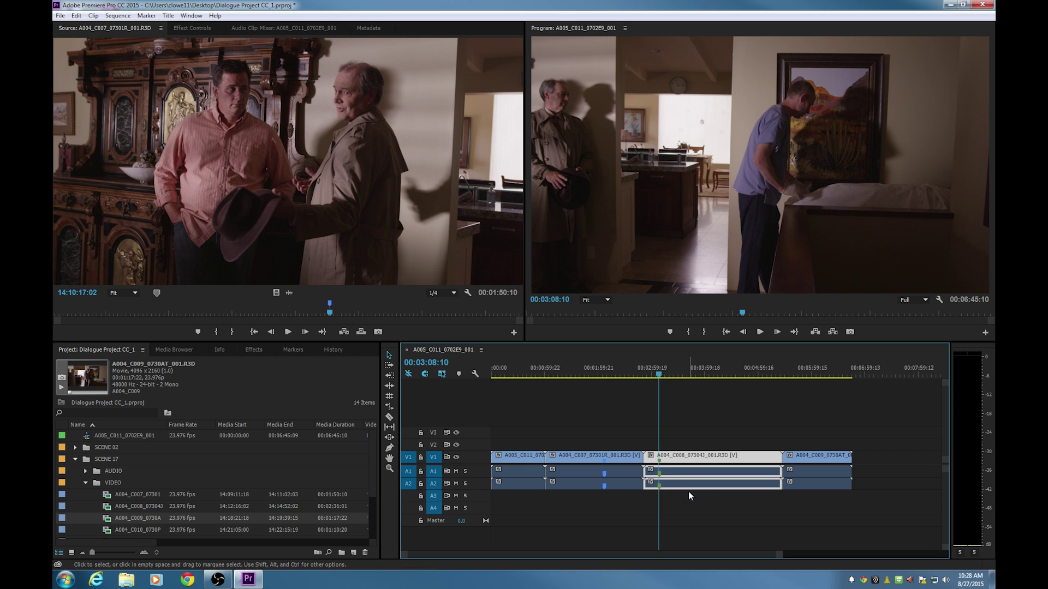
Set the program playback resolution to 1/4 and park the playhead at the kiss, at 00:00:47:14.
{"action": "left_click_drag", "start_coordinate": [682, 378], "coordinate": [522, 397]}
{"action": "left_click", "coordinate": [924, 300]}
{"action": "left_click", "coordinate": [919, 333]}
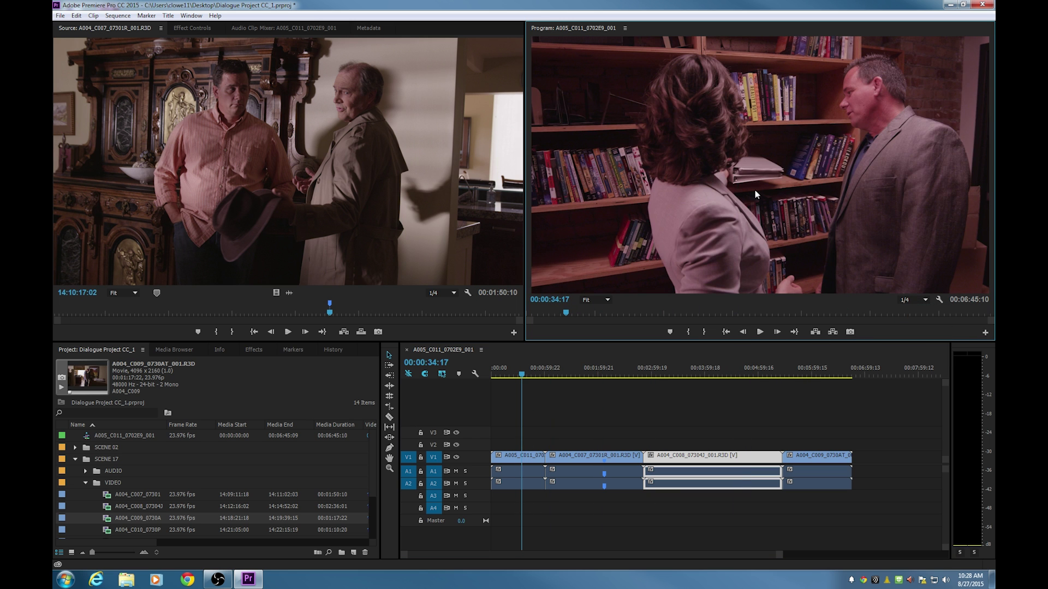
{"action": "left_click", "coordinate": [534, 376]}
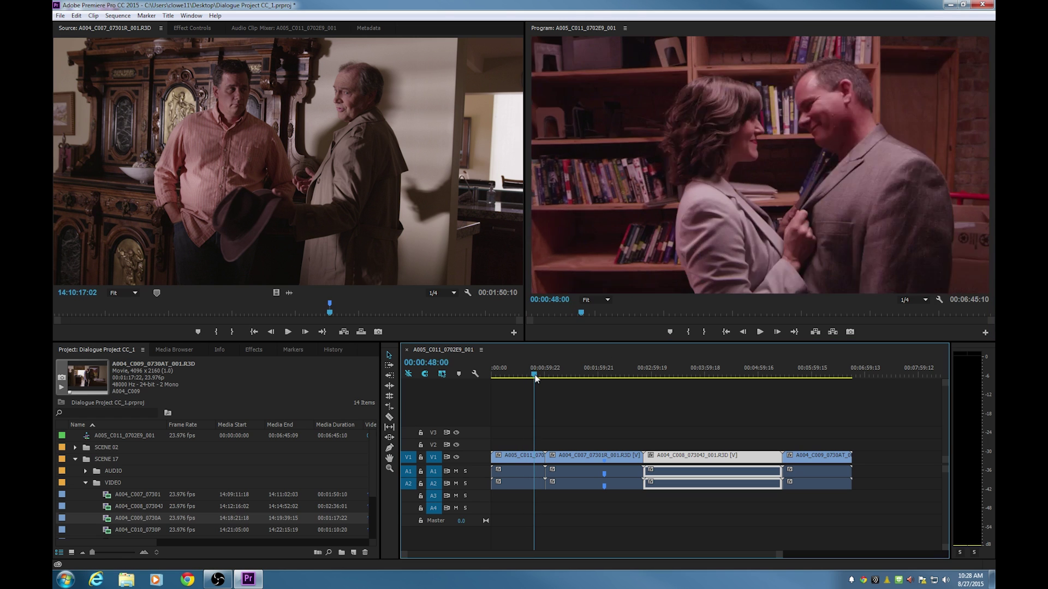
{"action": "left_click_drag", "start_coordinate": [535, 379], "coordinate": [533, 375]}
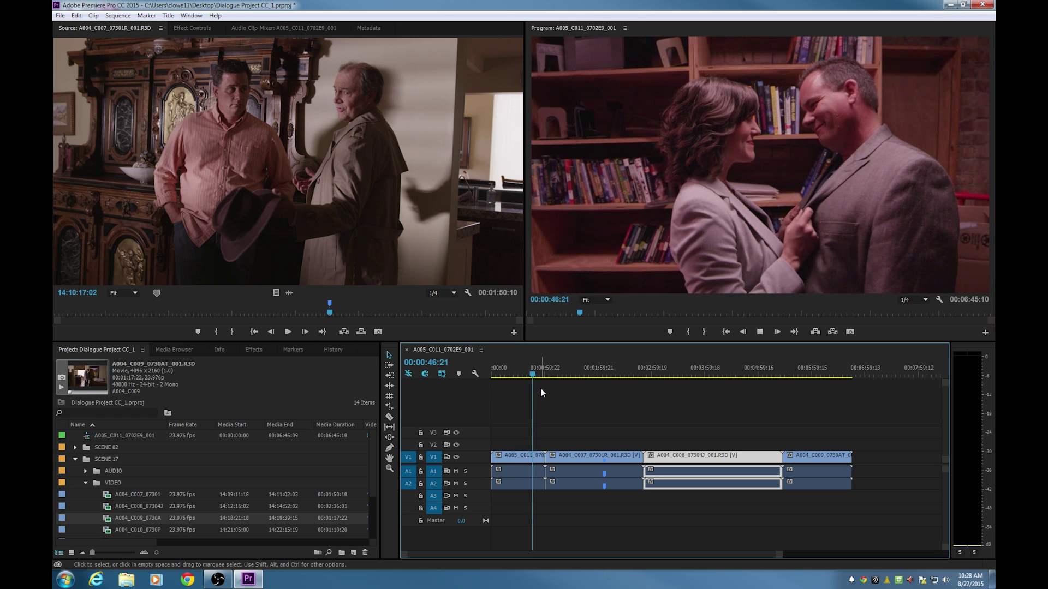
{"action": "key", "text": "Right"}
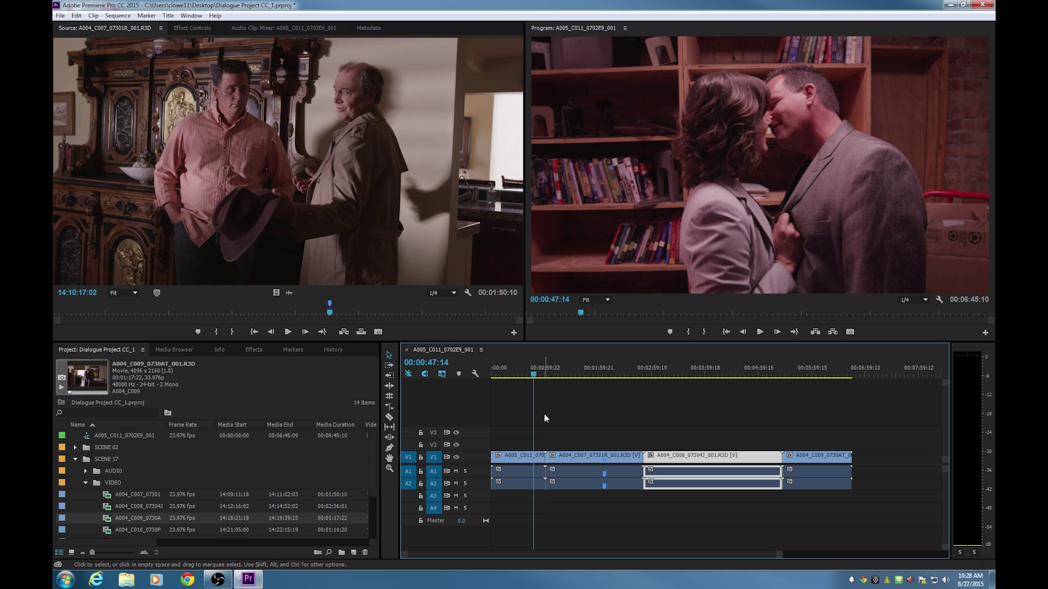
With no clip selected, add a sequence marker at 00:00:47:14 named "Kissy Wissy" with the comment "Cut away before the actual kiss.".
{"action": "left_click", "coordinate": [547, 416]}
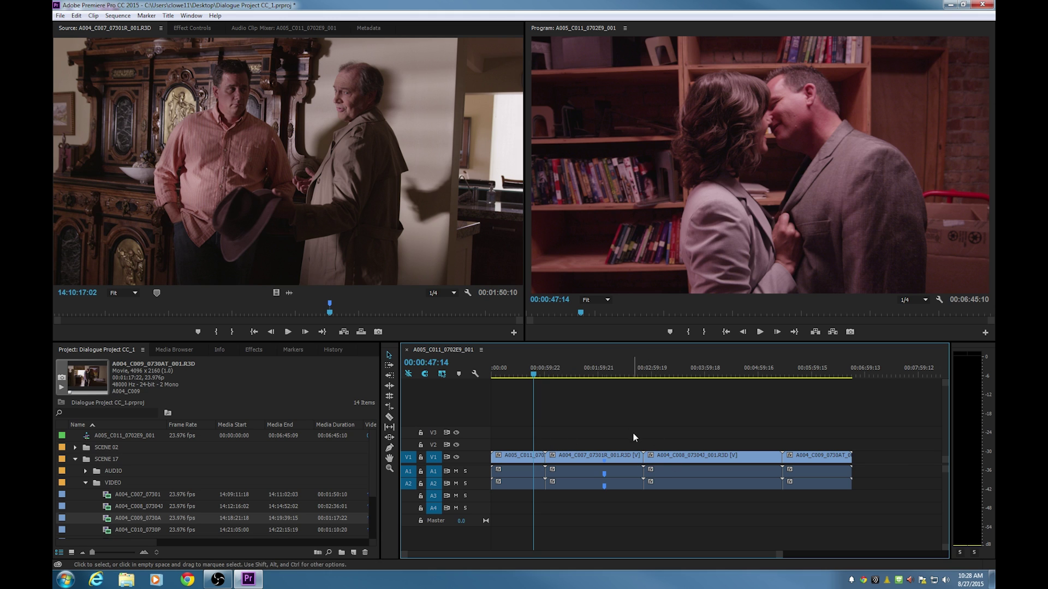
{"action": "left_click", "coordinate": [700, 485]}
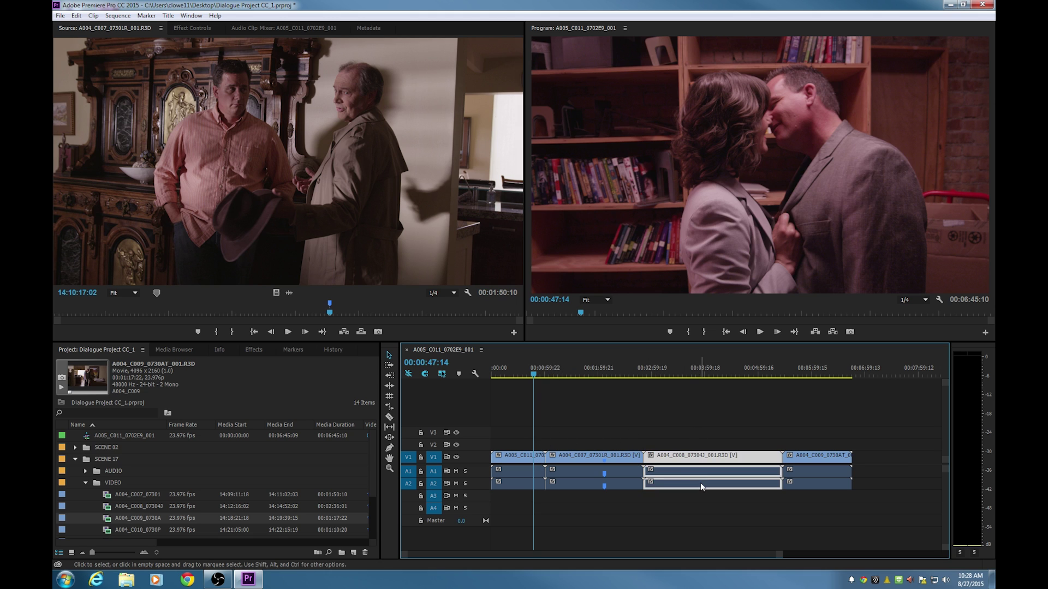
{"action": "key", "text": "ctrl+shift+a"}
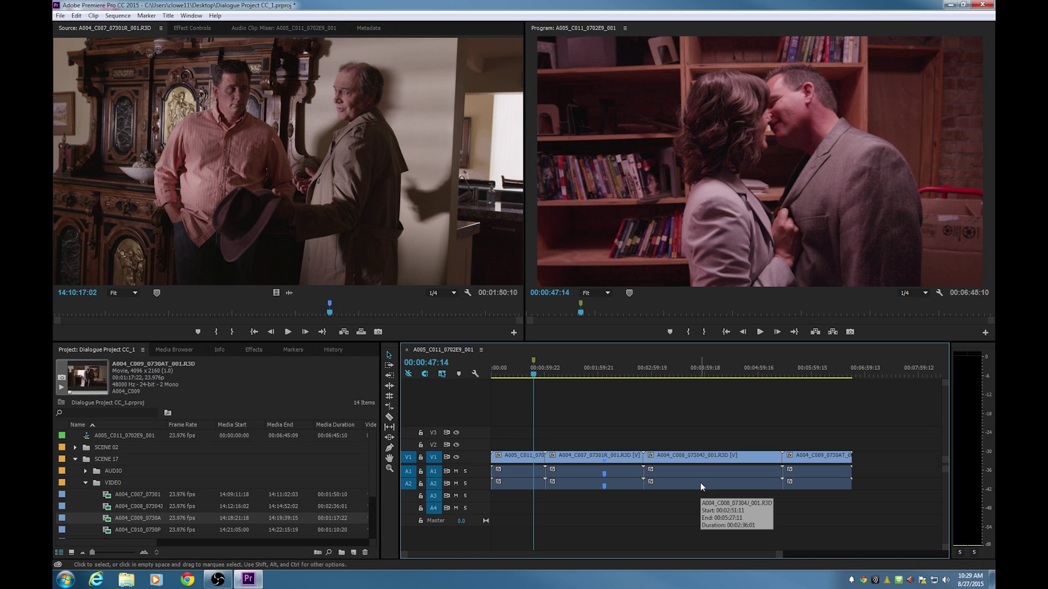
{"action": "double_click", "coordinate": [535, 362]}
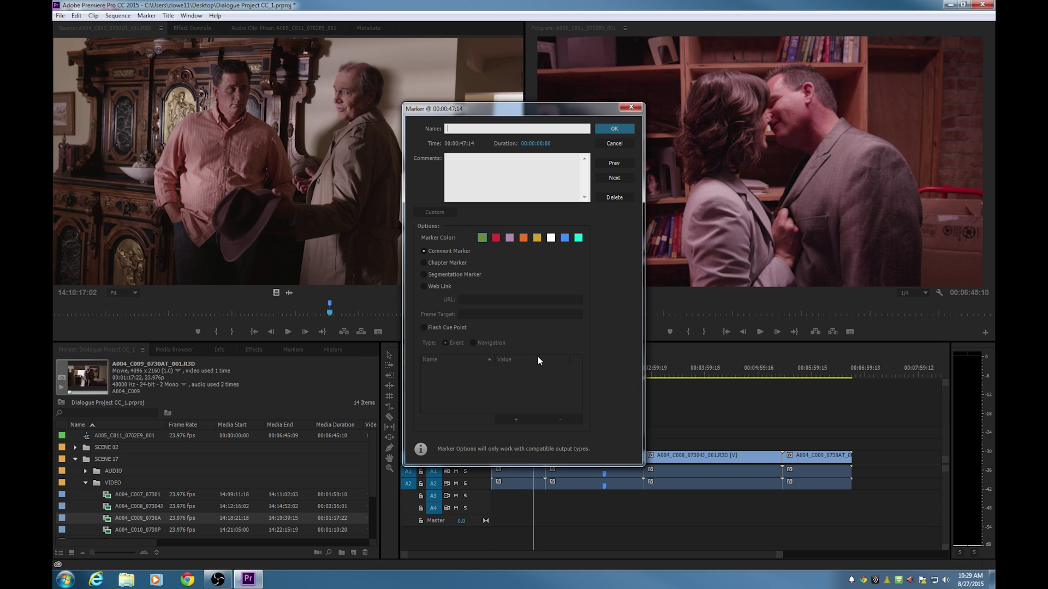
{"action": "type", "text": "Kissy Wissy"}
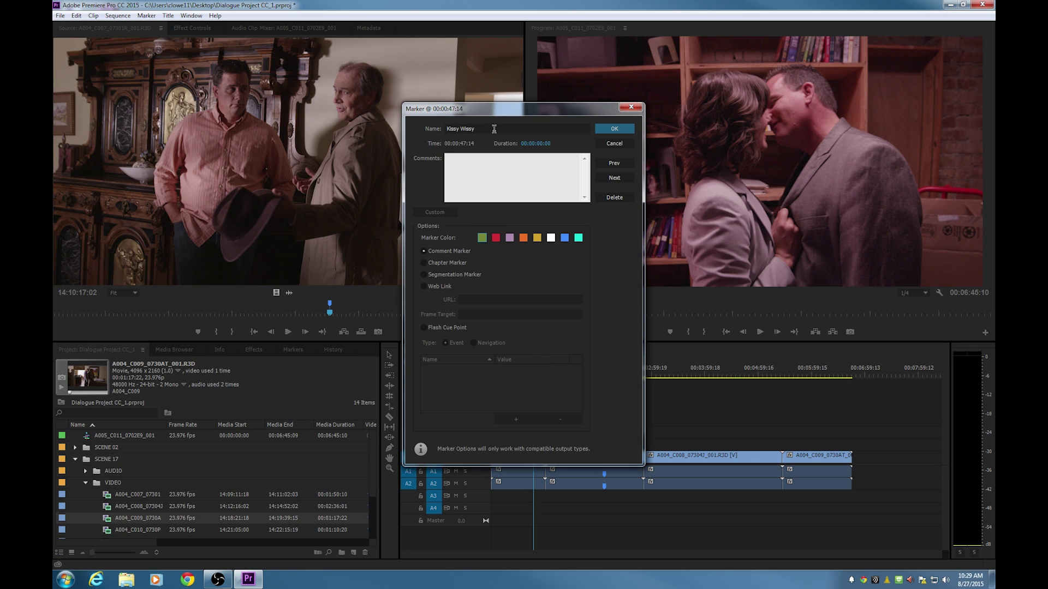
{"action": "type", "text": "Cut away before the actual kiss."}
{"action": "left_click", "coordinate": [611, 133]}
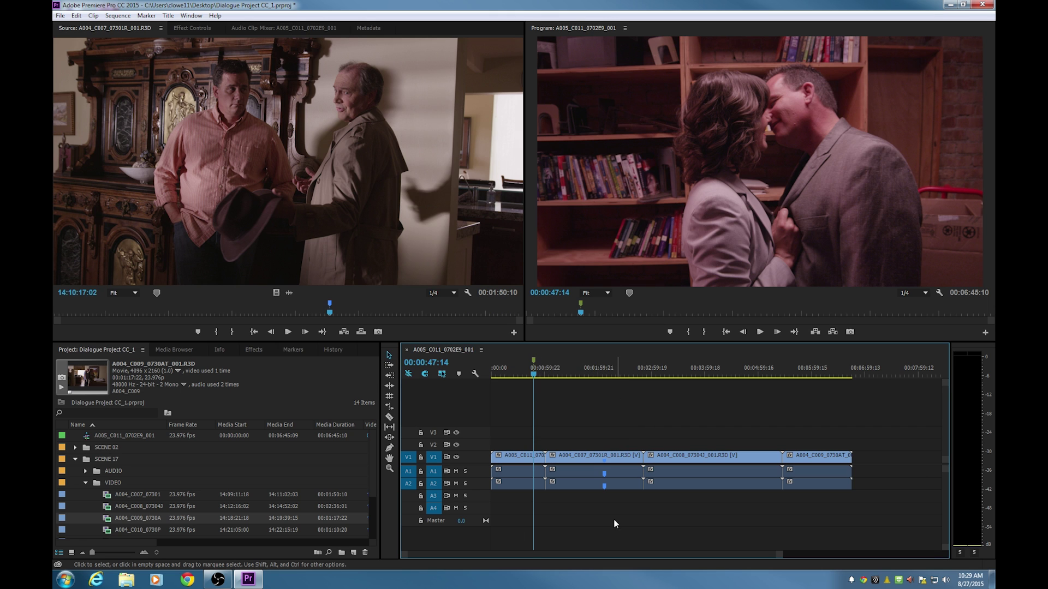
Load the A004_C007 clip from the sequence into the source view and review its "Lady Walk by" marker note.
{"action": "double_click", "coordinate": [604, 464]}
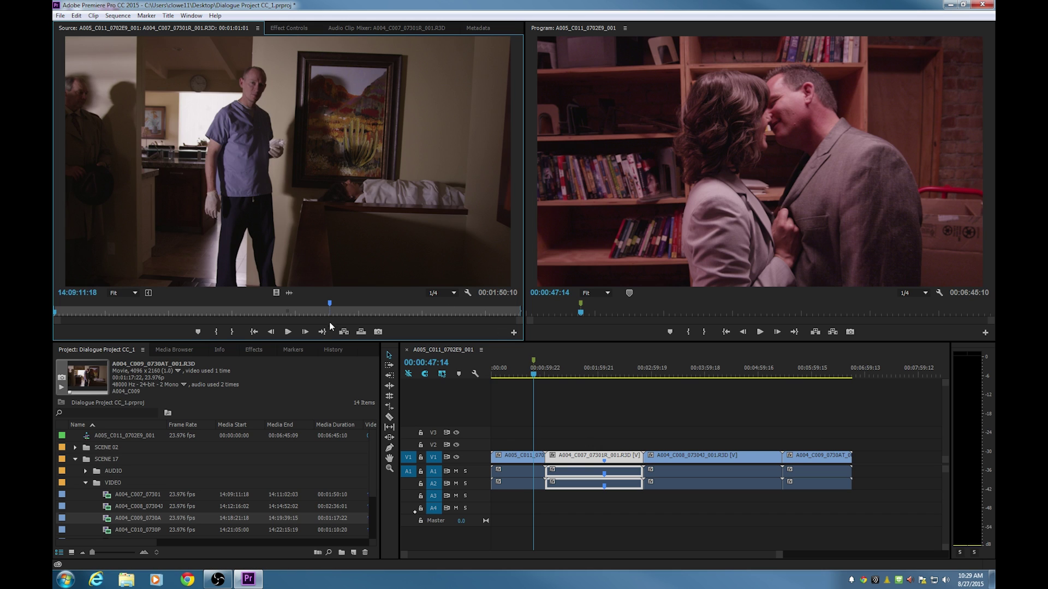
{"action": "left_click", "coordinate": [597, 461]}
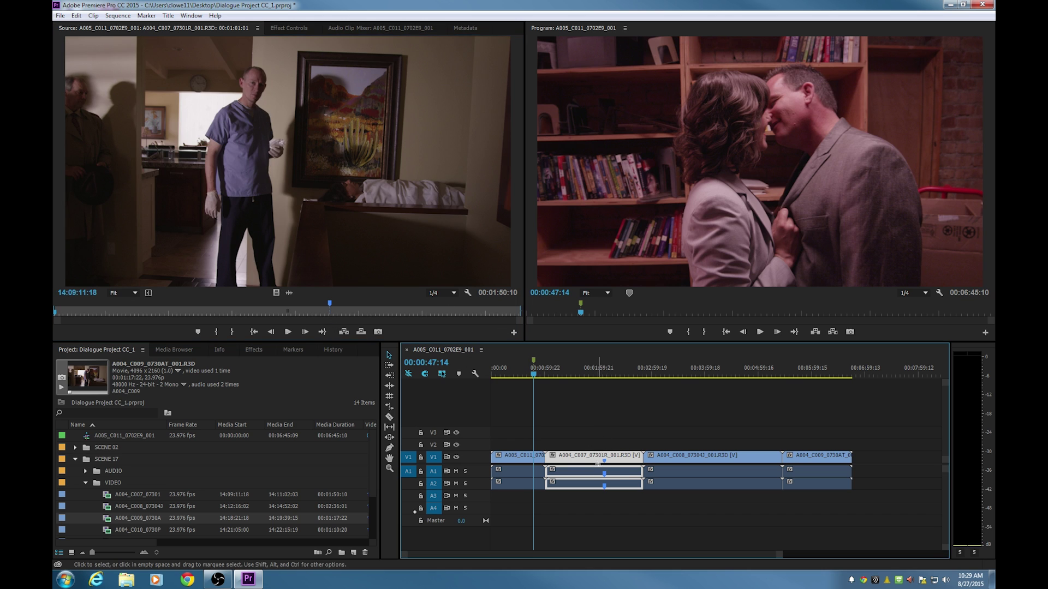
{"action": "double_click", "coordinate": [329, 304]}
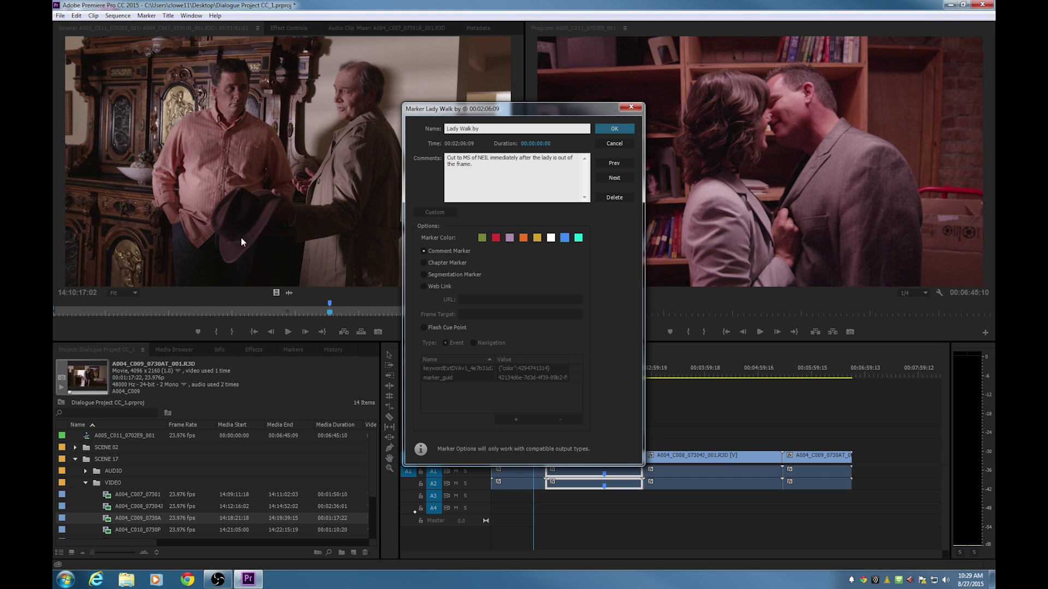
{"action": "left_click", "coordinate": [617, 145]}
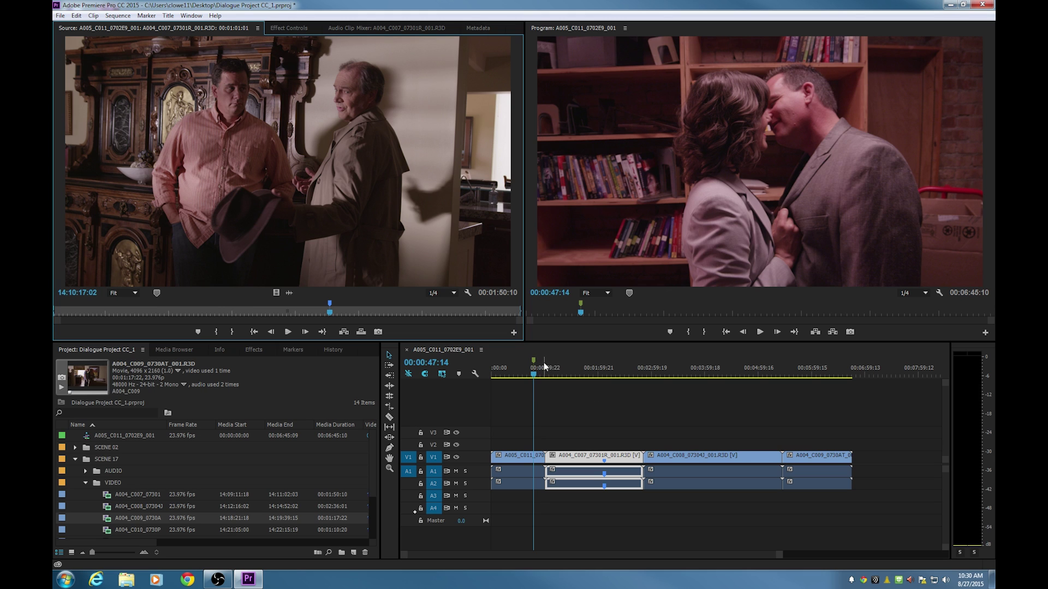
Review the name and comment of the "Kissy Wissy" sequence marker.
{"action": "mouse_move", "coordinate": [535, 362]}
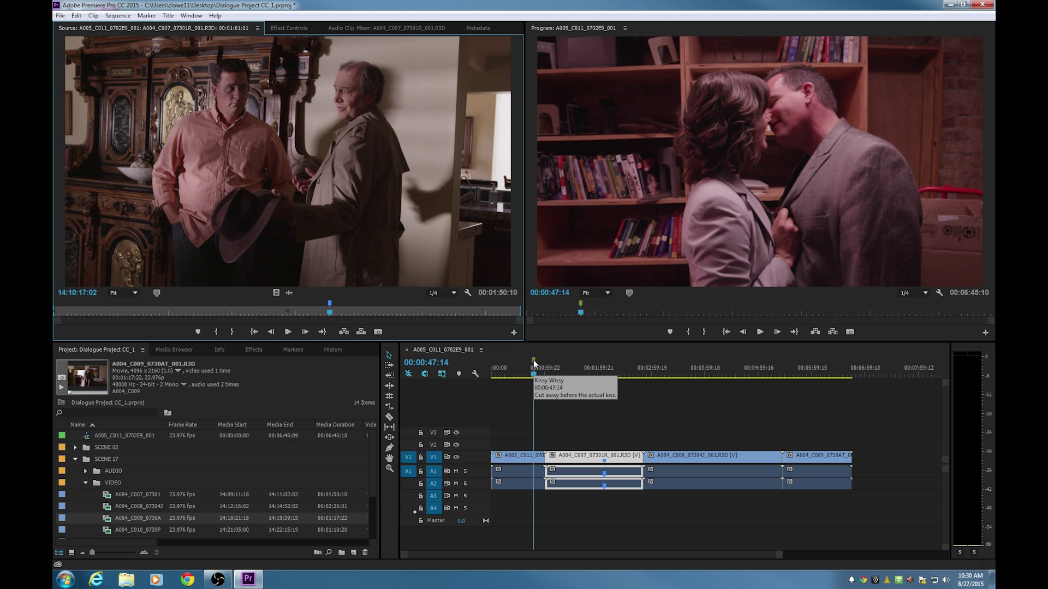
{"action": "double_click", "coordinate": [533, 361]}
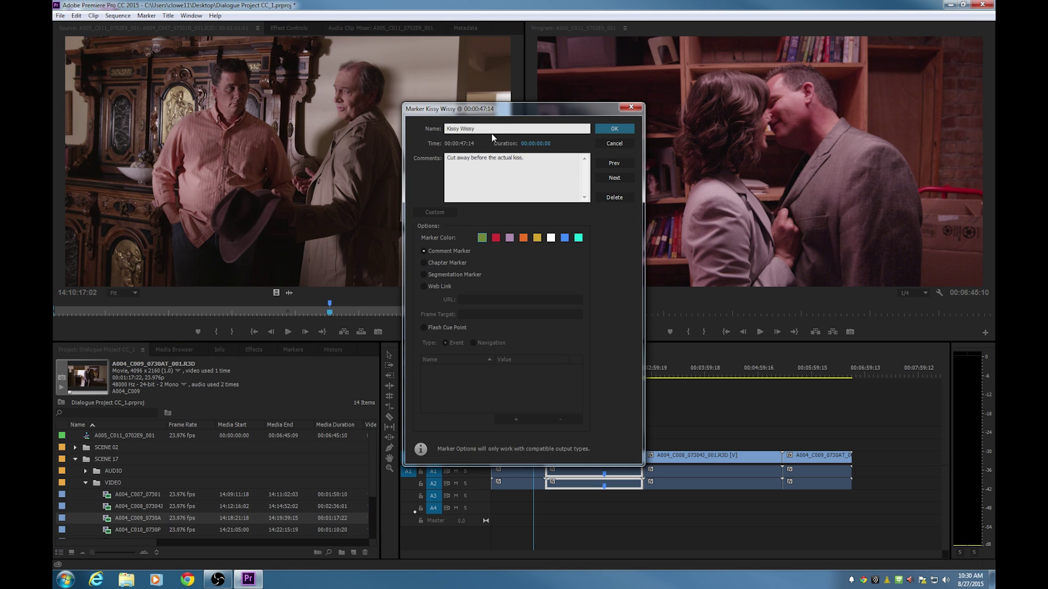
{"action": "key", "text": "Tab"}
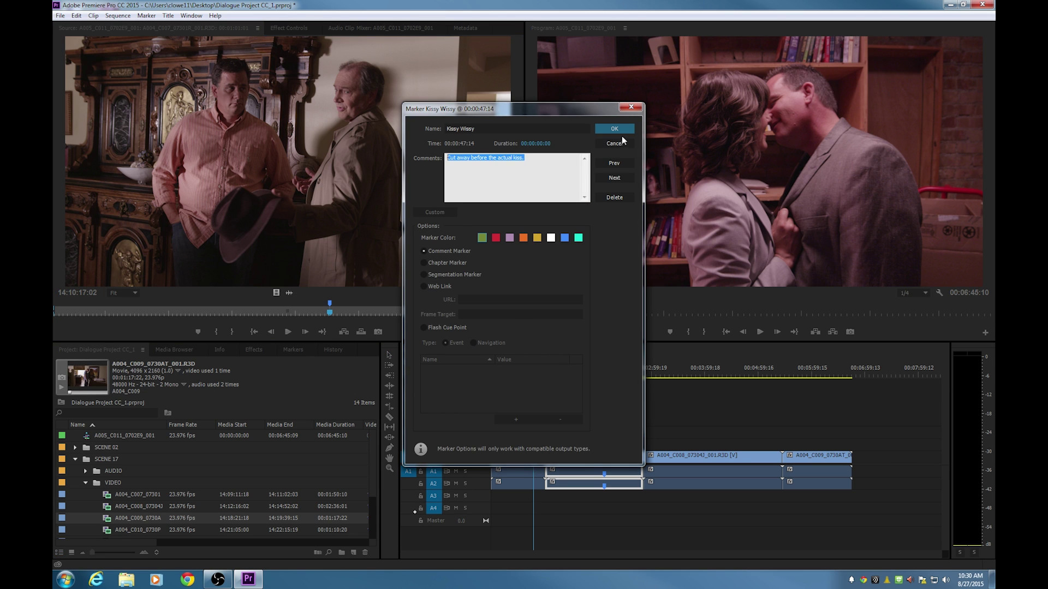
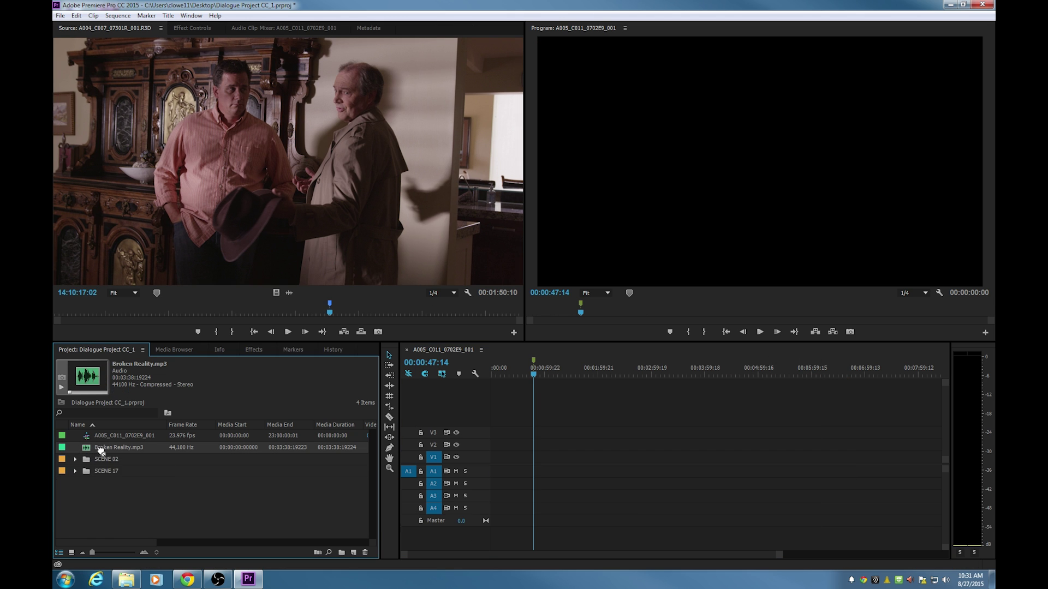
Place Broken Reality.mp3 on audio track A1 at the sequence start and clear the sequence marker at 00:00:47:14.
{"action": "left_click_drag", "start_coordinate": [99, 449], "coordinate": [492, 473]}
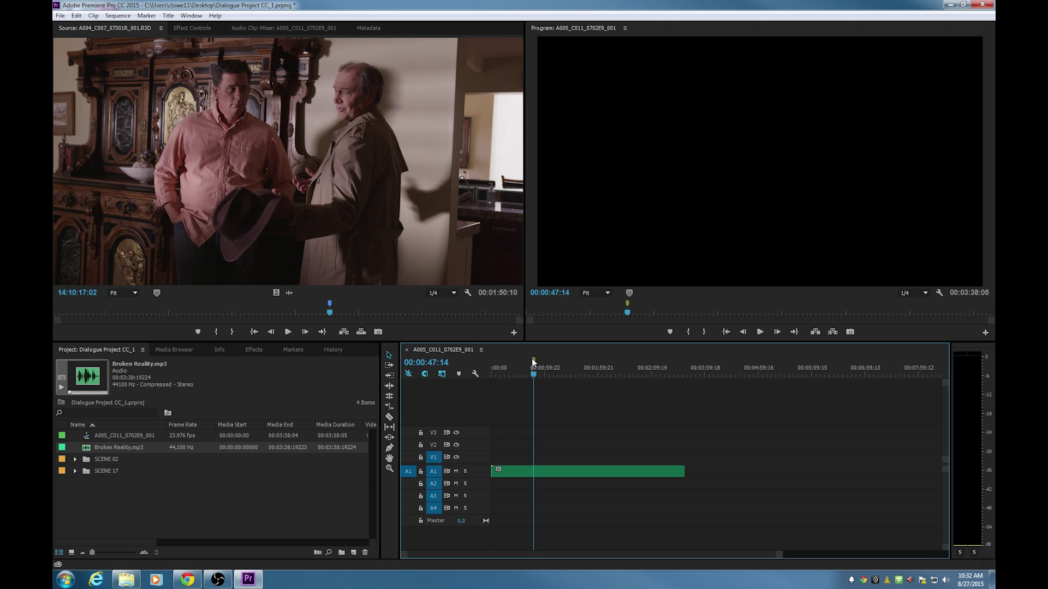
{"action": "right_click", "coordinate": [531, 359]}
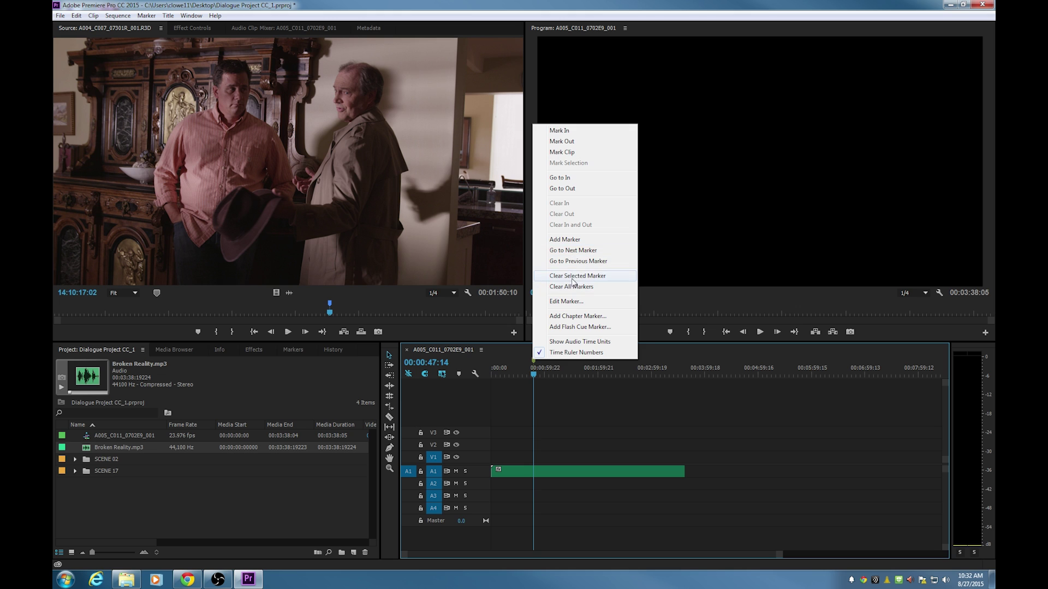
{"action": "left_click", "coordinate": [575, 279]}
Return to the sequence start and expand the tracks to show the music clip's waveform.
{"action": "key", "text": "Home"}
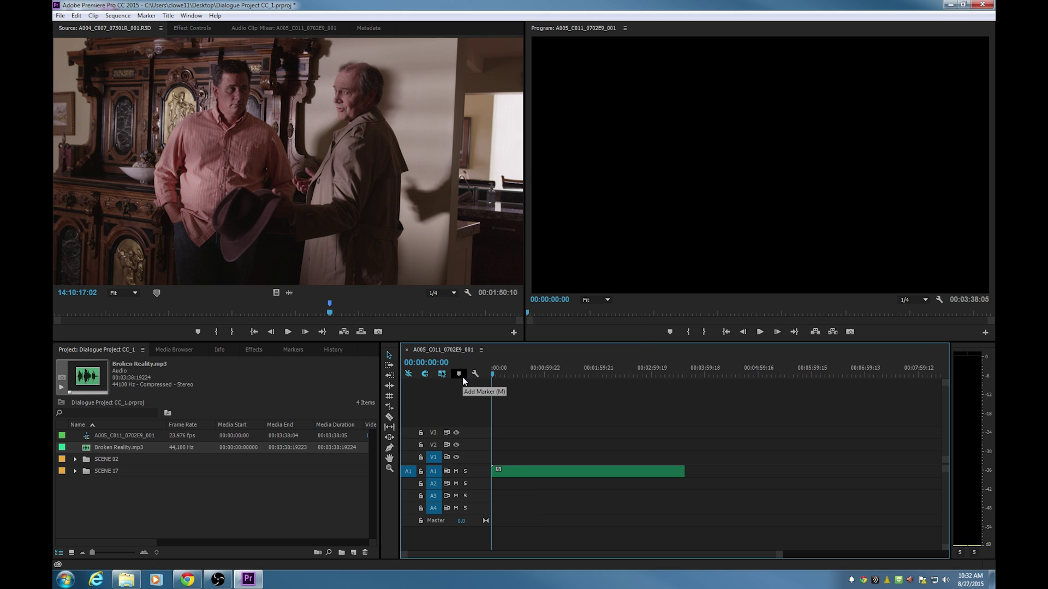
{"action": "key", "text": "shift+equal"}
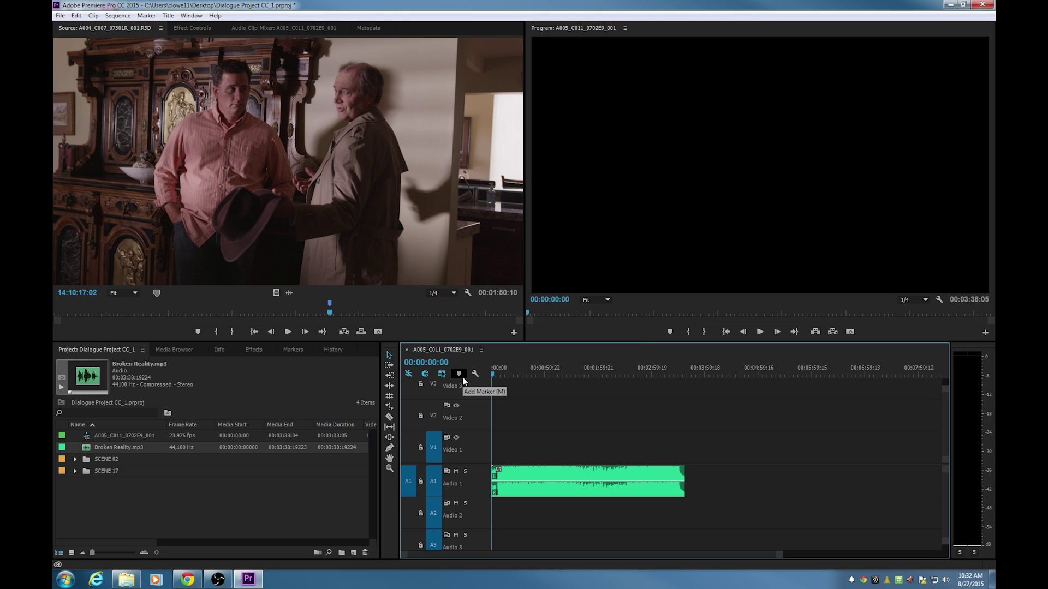
{"action": "key", "text": "equal"}
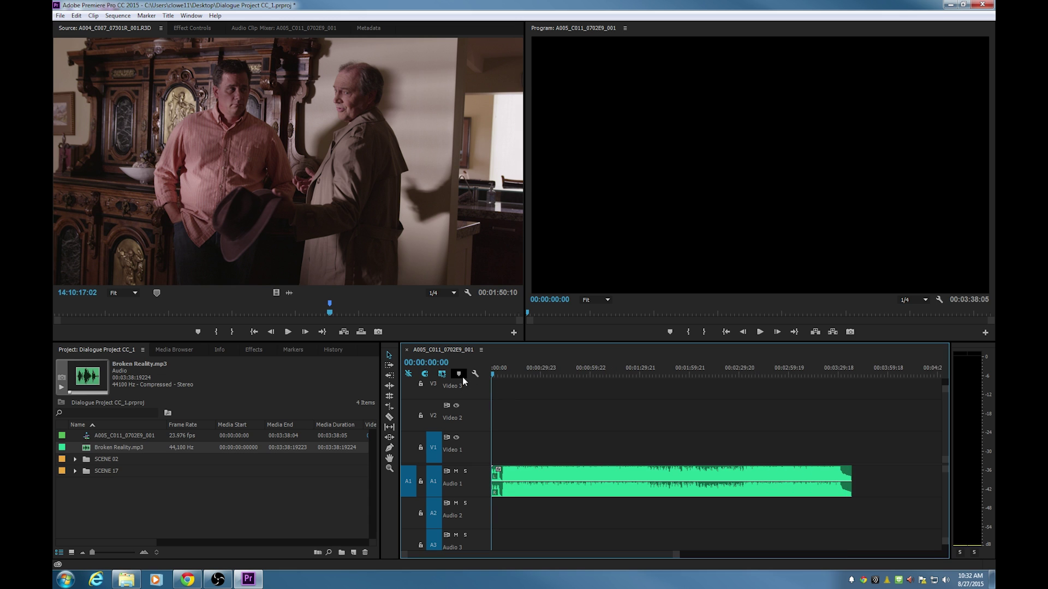
Play the opening of the music clip to about 00:00:08:16, examine its waveform up close, and return to the sequence start.
{"action": "left_click", "coordinate": [535, 479]}
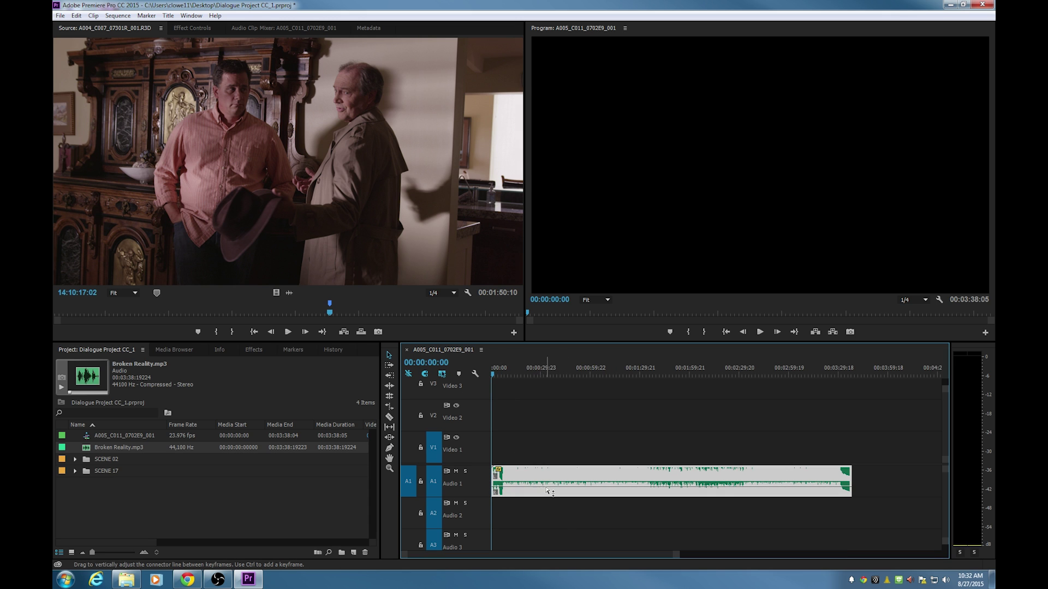
{"action": "key", "text": "space"}
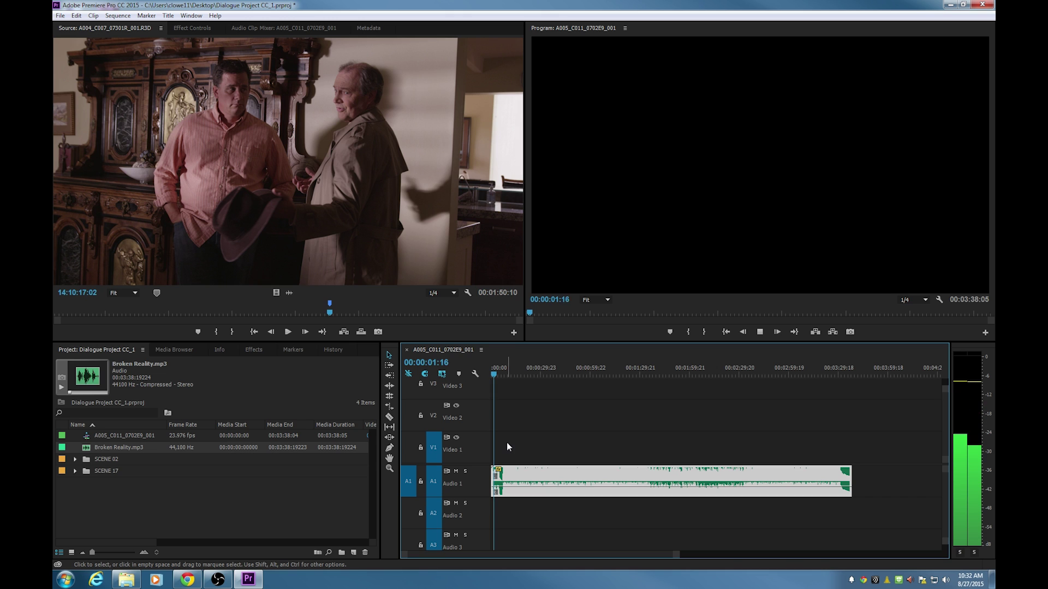
{"action": "key", "text": "space"}
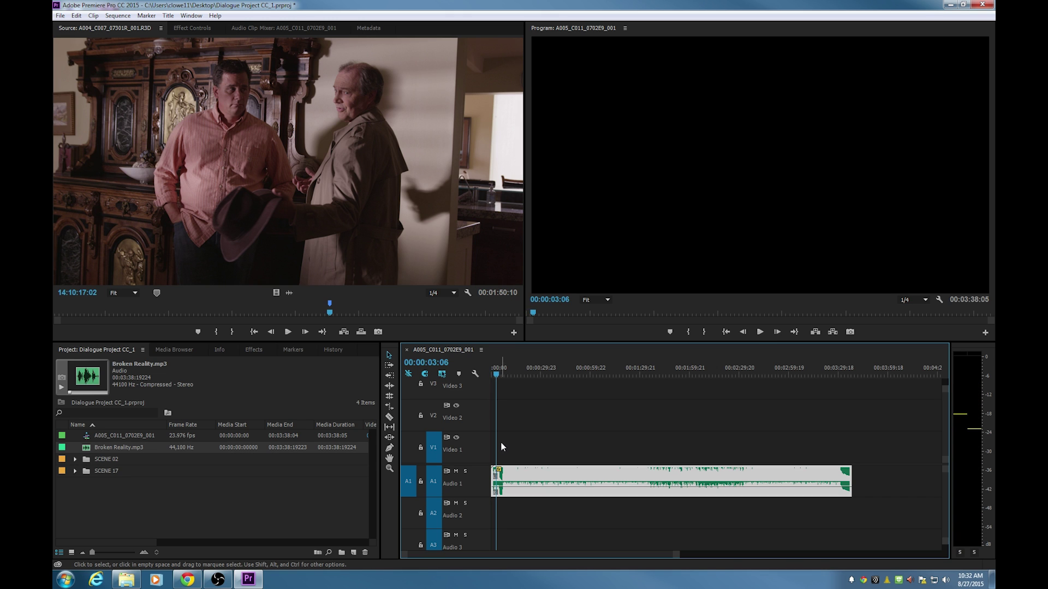
{"action": "key", "text": "="}
{"action": "key", "text": "space"}
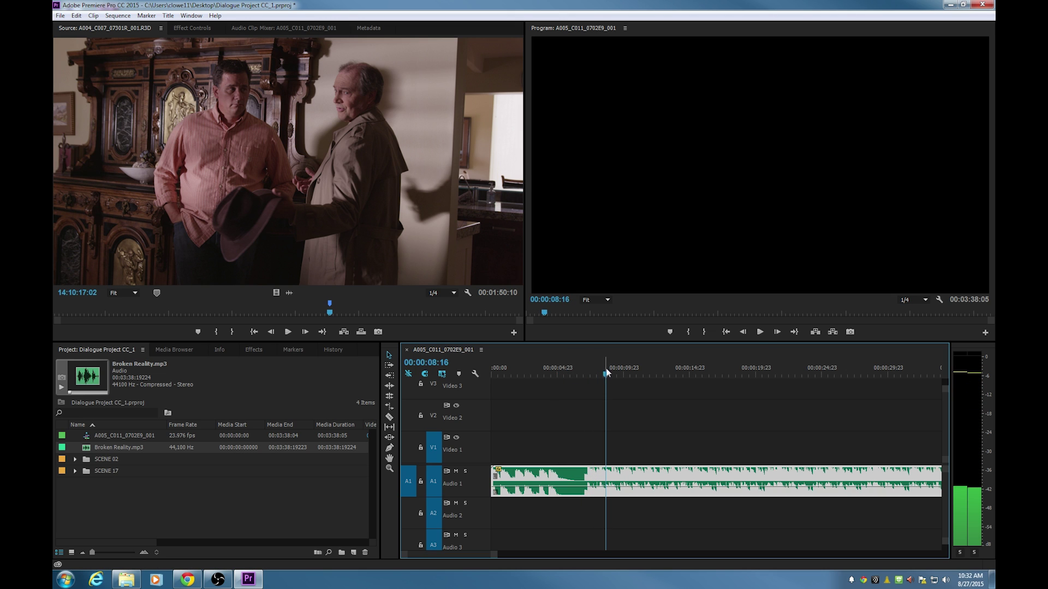
{"action": "key", "text": "space"}
{"action": "key", "text": "Home"}
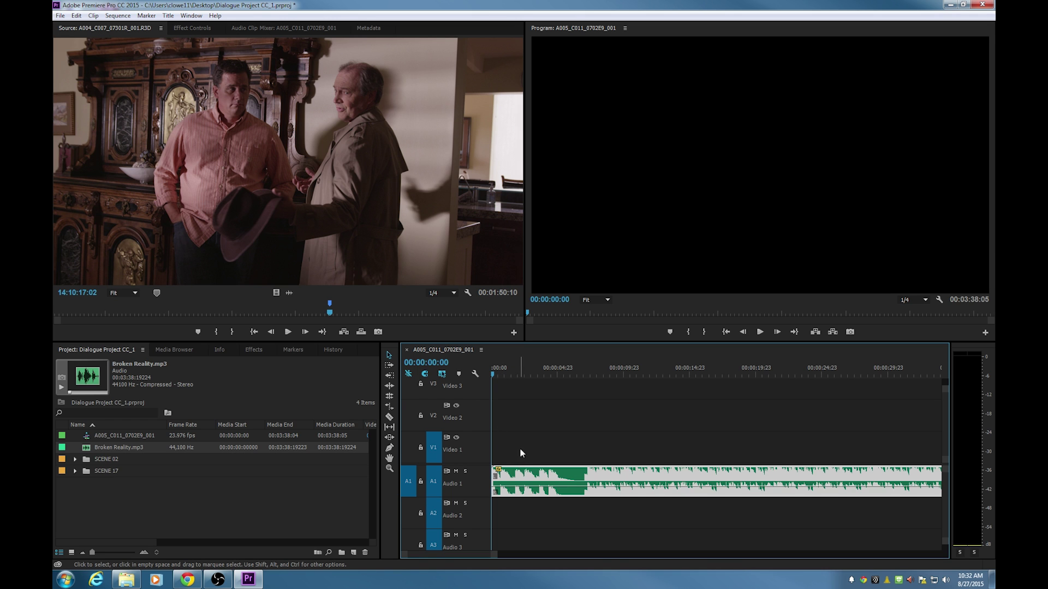
Shift the music clip to start at 00:00:02:17 and mark its opening beats with sequence markers during playback to 00:00:08:05.
{"action": "left_click_drag", "start_coordinate": [520, 476], "coordinate": [554, 478]}
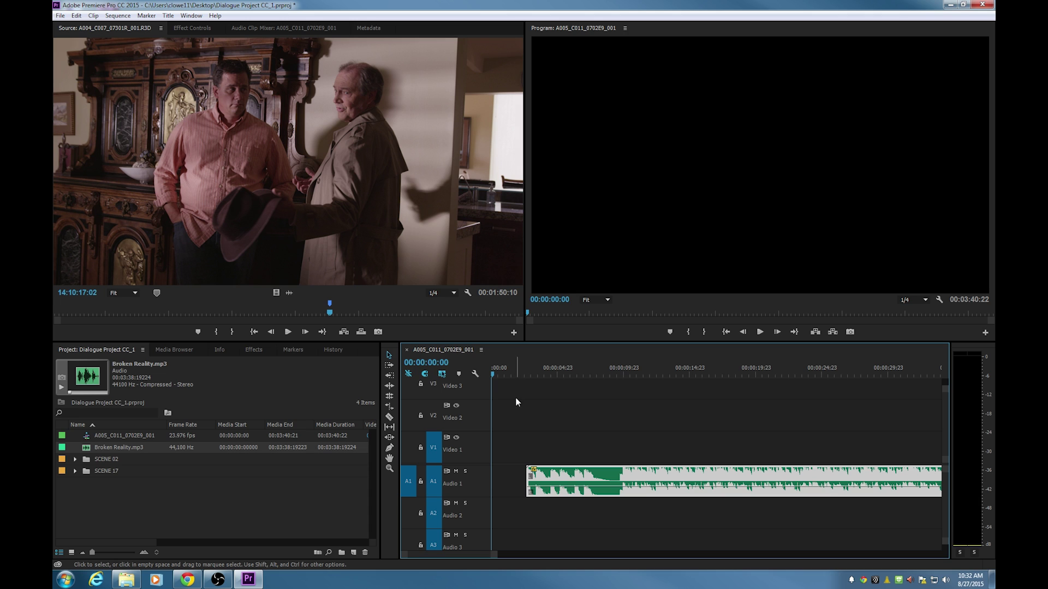
{"action": "left_click", "coordinate": [525, 444]}
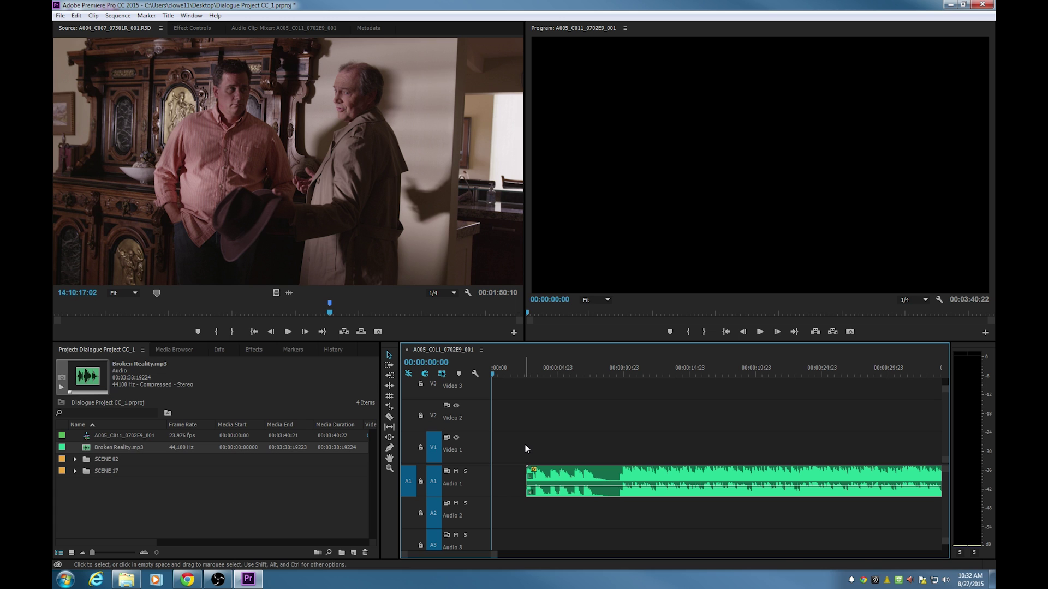
{"action": "key", "text": "space"}
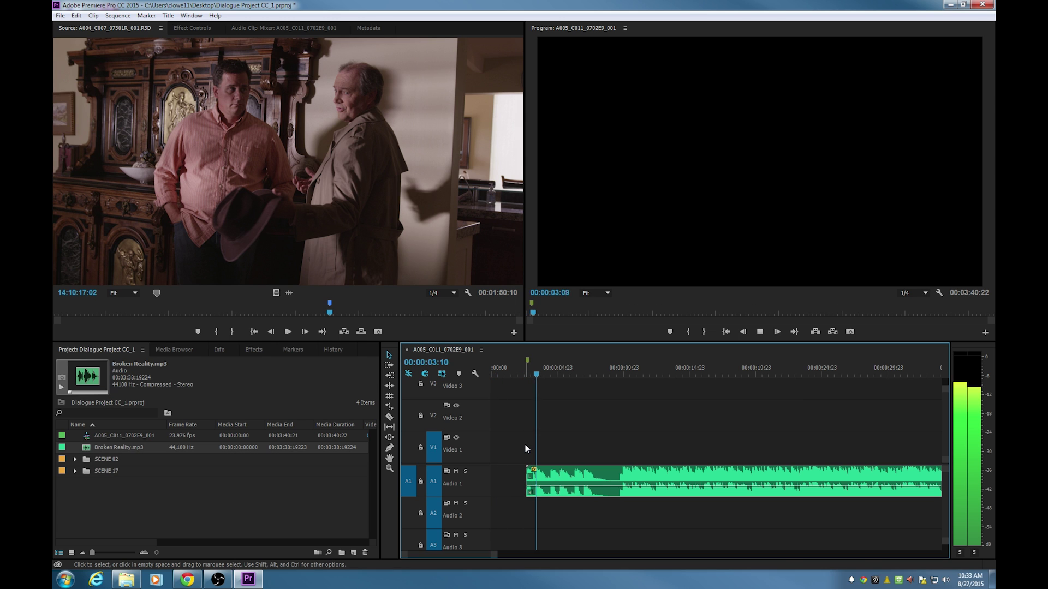
{"action": "key", "text": "m"}
{"action": "key", "text": "m"}
{"action": "key", "text": "m"}
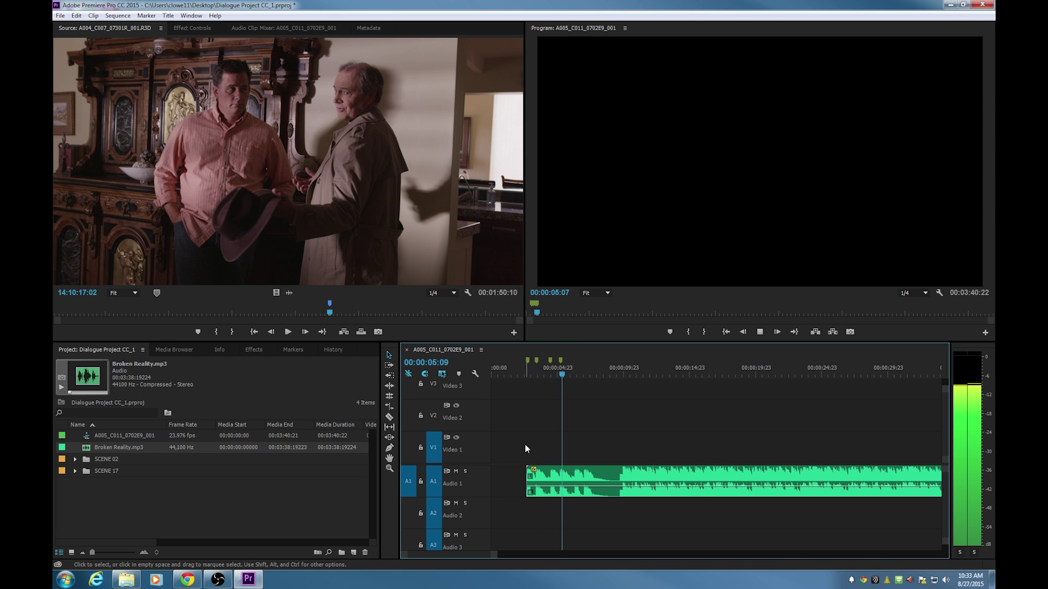
{"action": "key", "text": "m"}
{"action": "key", "text": "m"}
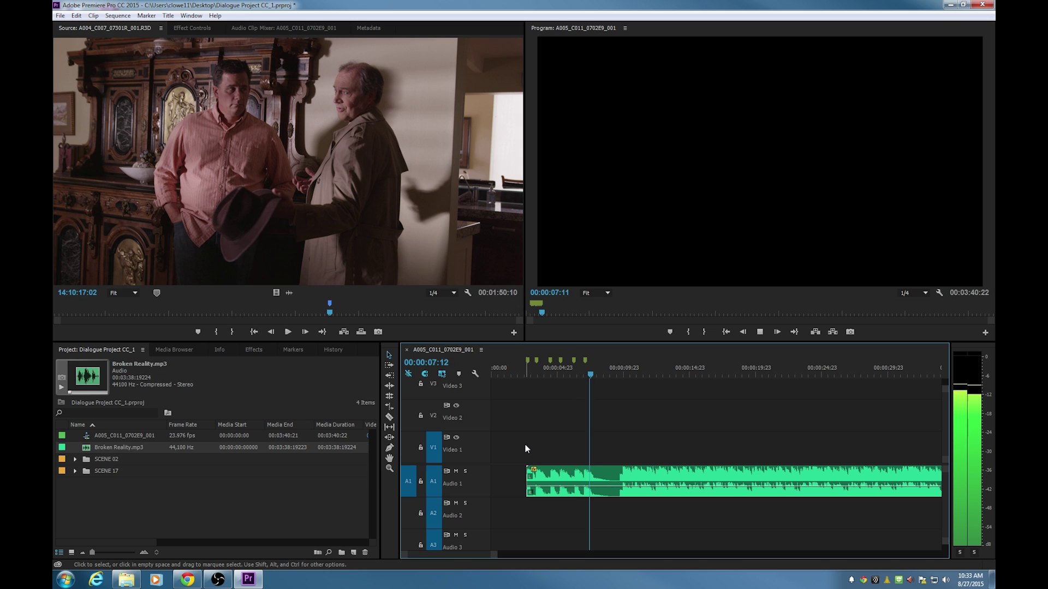
{"action": "key", "text": "space"}
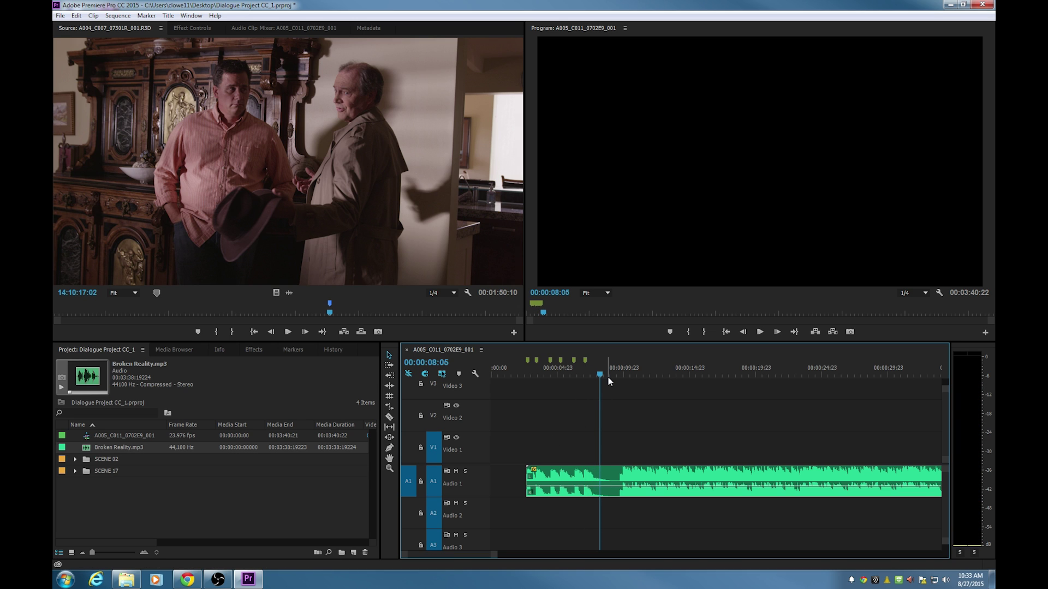
Resume playback from 00:00:08:05 and add sequence markers on the music's beats until 00:00:19:00.
{"action": "key", "text": "space"}
{"action": "key", "text": "m"}
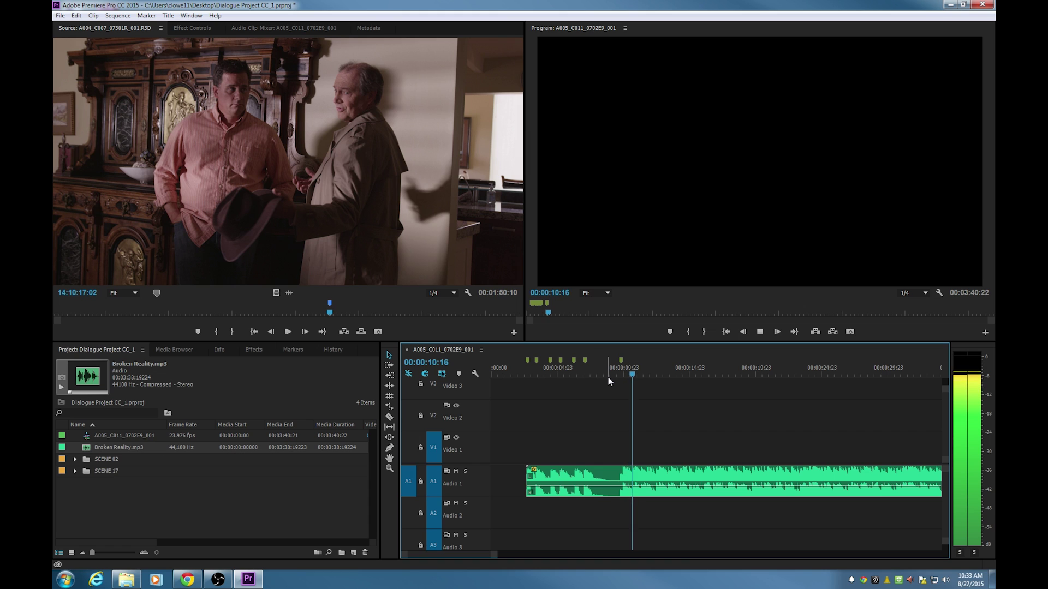
{"action": "key", "text": "m"}
{"action": "key", "text": "m"}
{"action": "key", "text": "m"}
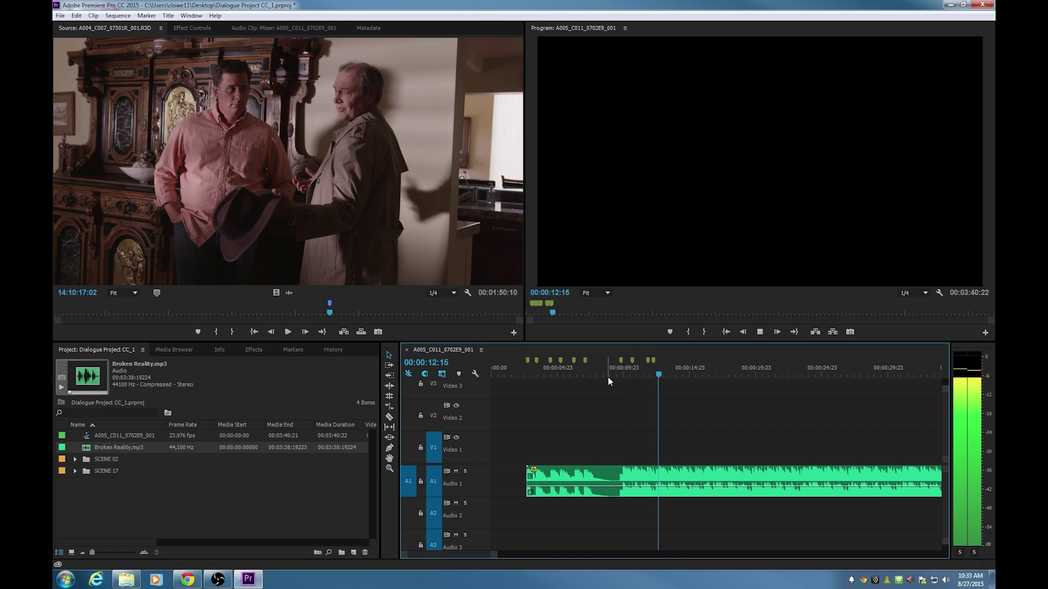
{"action": "key", "text": "m"}
{"action": "key", "text": "m"}
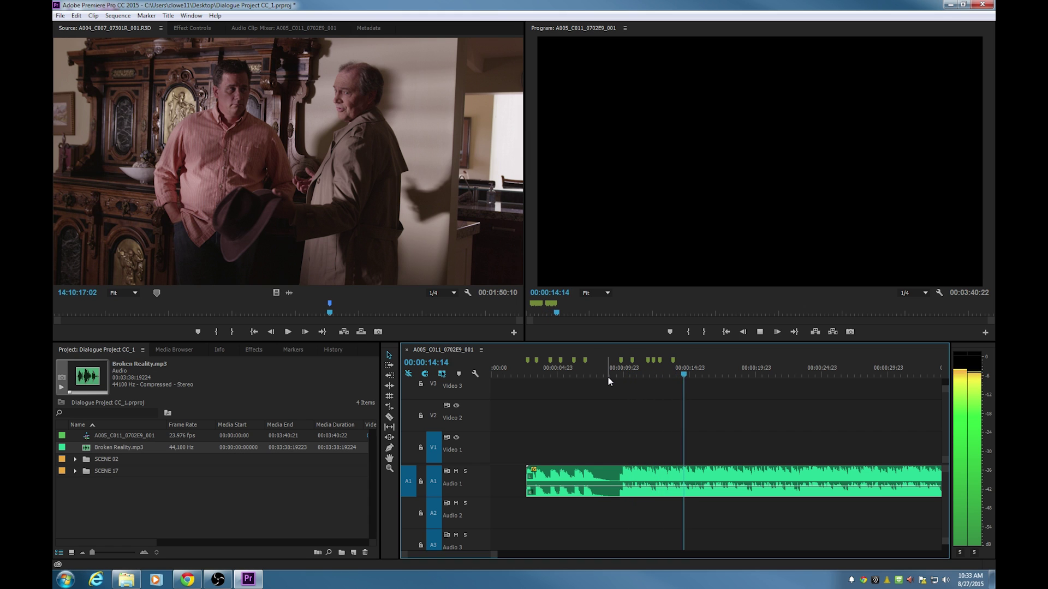
{"action": "key", "text": "m"}
{"action": "key", "text": "m"}
{"action": "key", "text": "m"}
{"action": "key", "text": "m"}
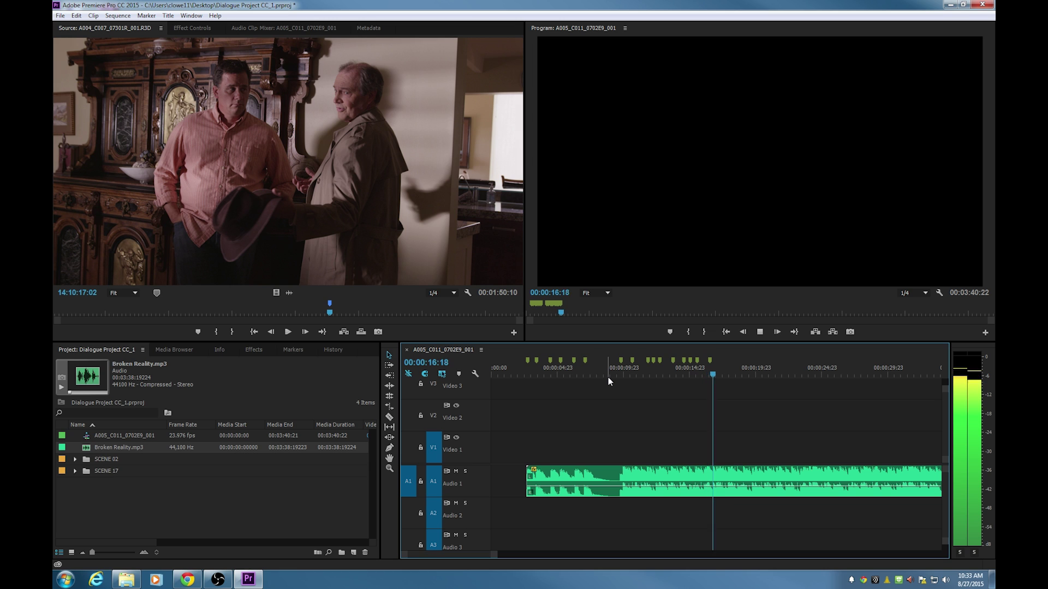
{"action": "key", "text": "m"}
{"action": "key", "text": "m"}
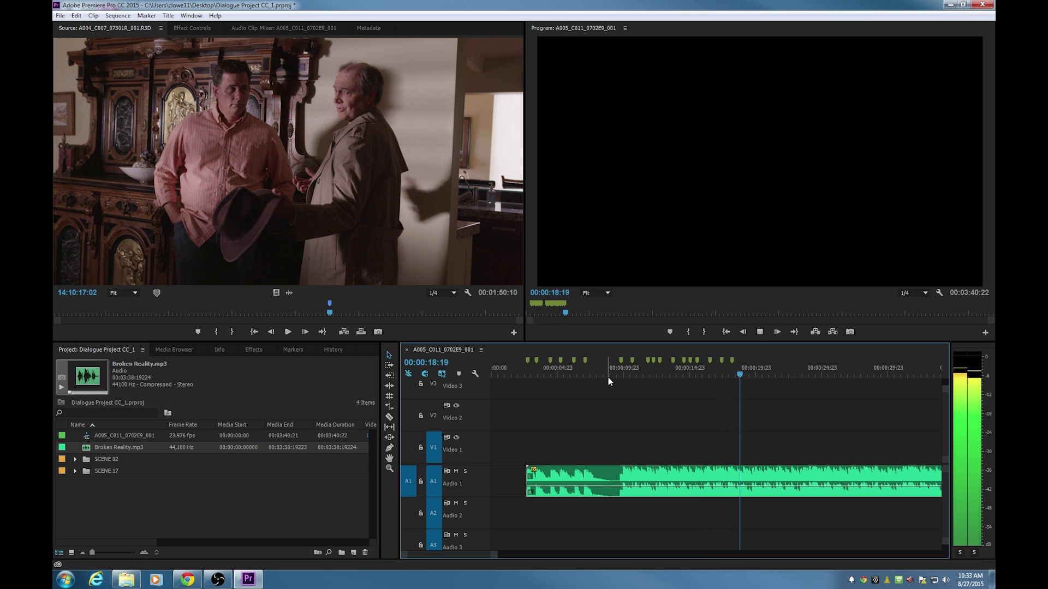
{"action": "key", "text": "space"}
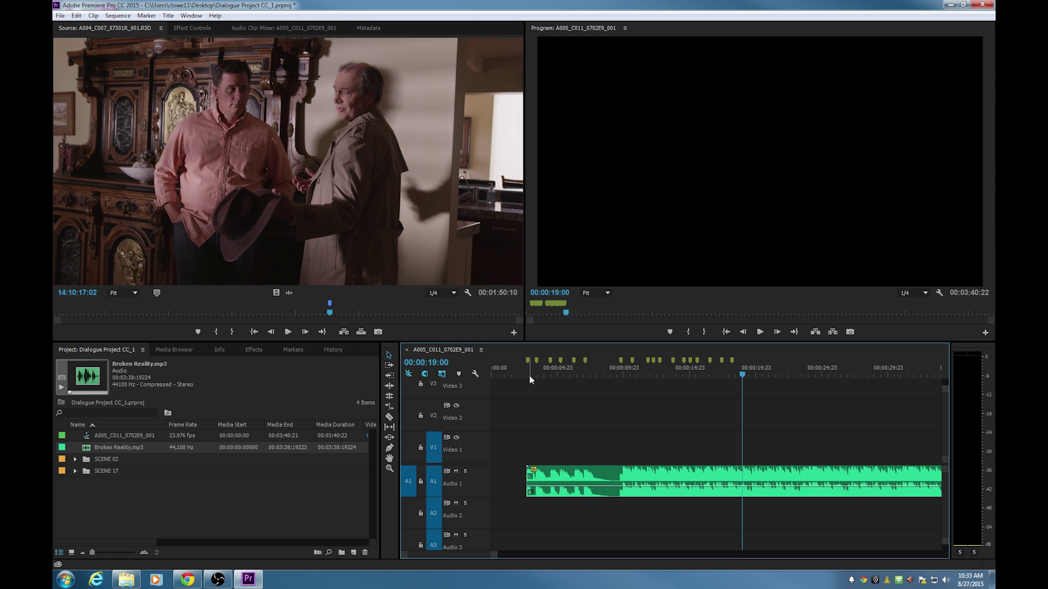
Set the sequence In point at the first marker, 00:00:02:17, and the Out point at the second marker, 00:00:03:10.
{"action": "left_click_drag", "start_coordinate": [747, 376], "coordinate": [573, 376]}
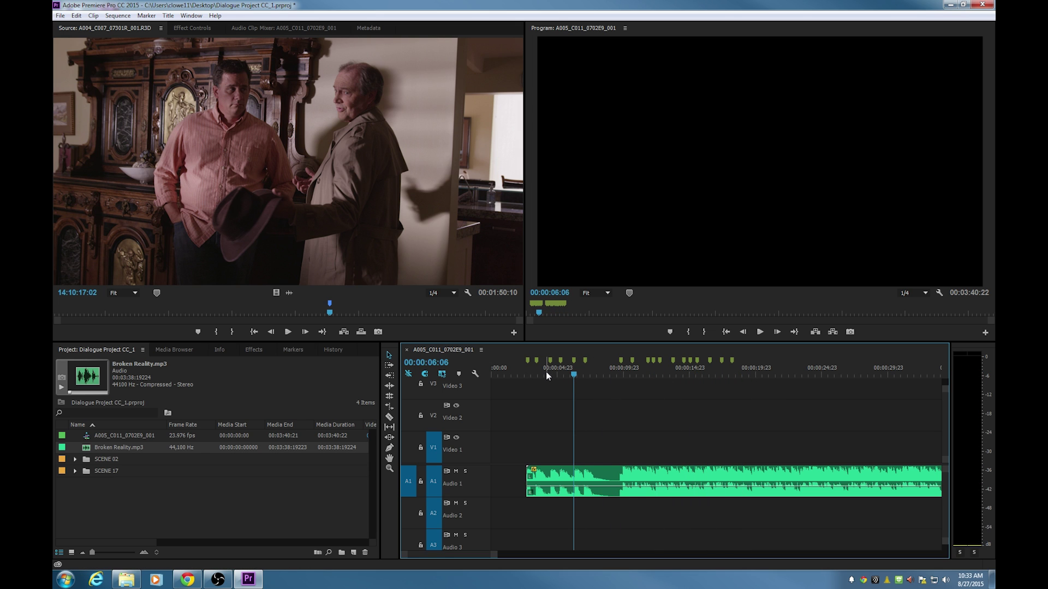
{"action": "key", "text": "Up"}
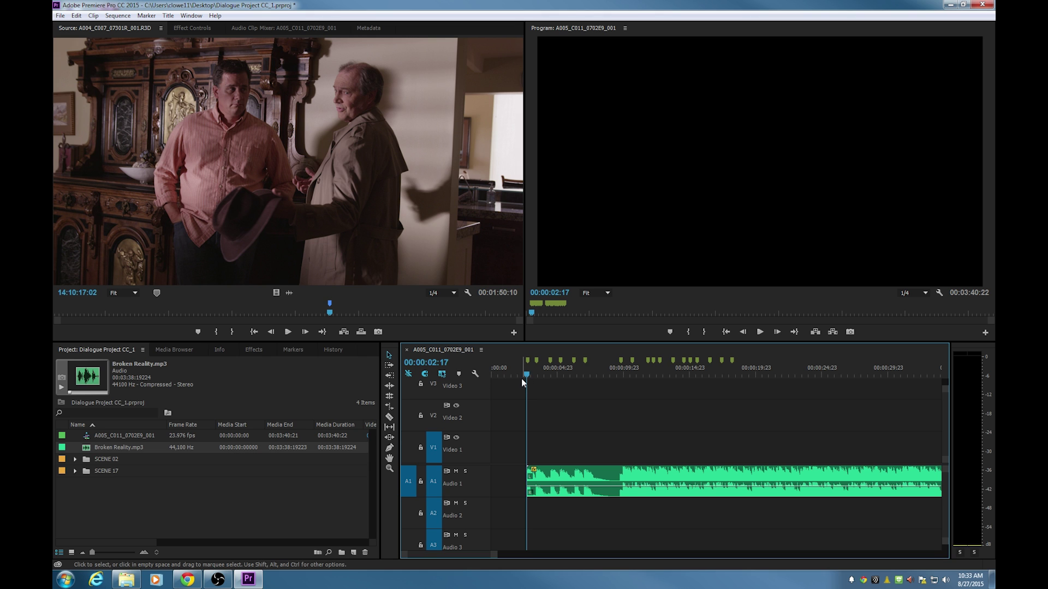
{"action": "key", "text": "i"}
{"action": "key", "text": "space"}
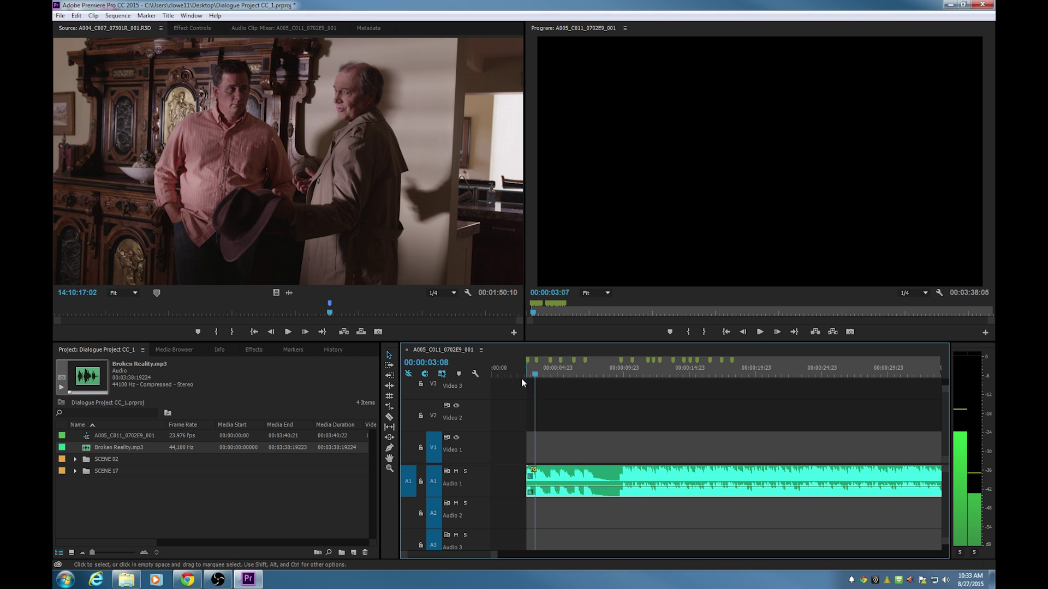
{"action": "left_click_drag", "start_coordinate": [535, 375], "coordinate": [532, 377]}
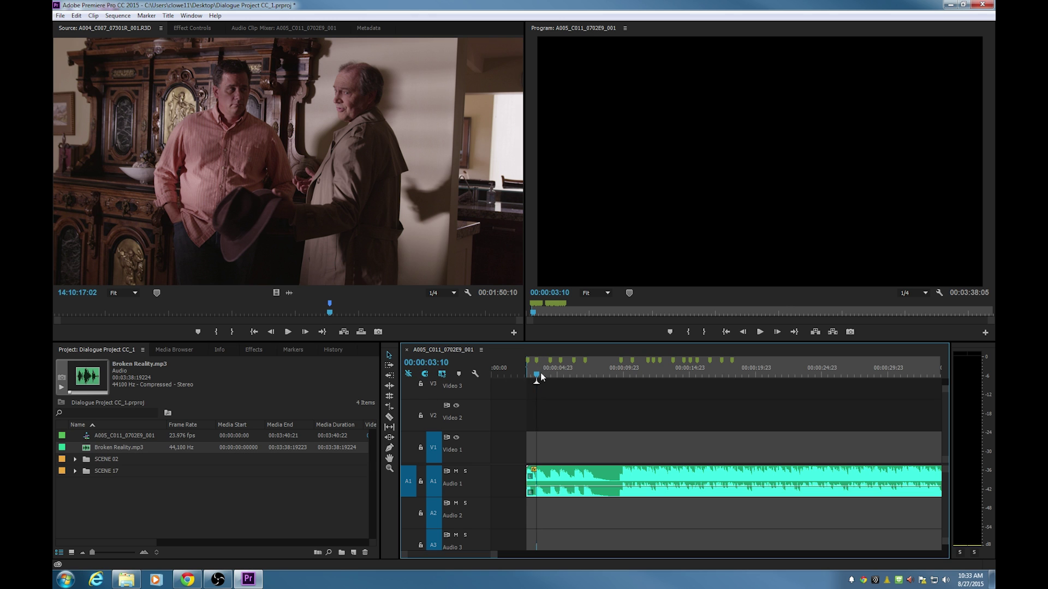
{"action": "mouse_move", "coordinate": [536, 377]}
{"action": "left_mouse_down"}
{"action": "mouse_move", "coordinate": [574, 375]}
{"action": "mouse_move", "coordinate": [540, 378]}
{"action": "left_mouse_up"}
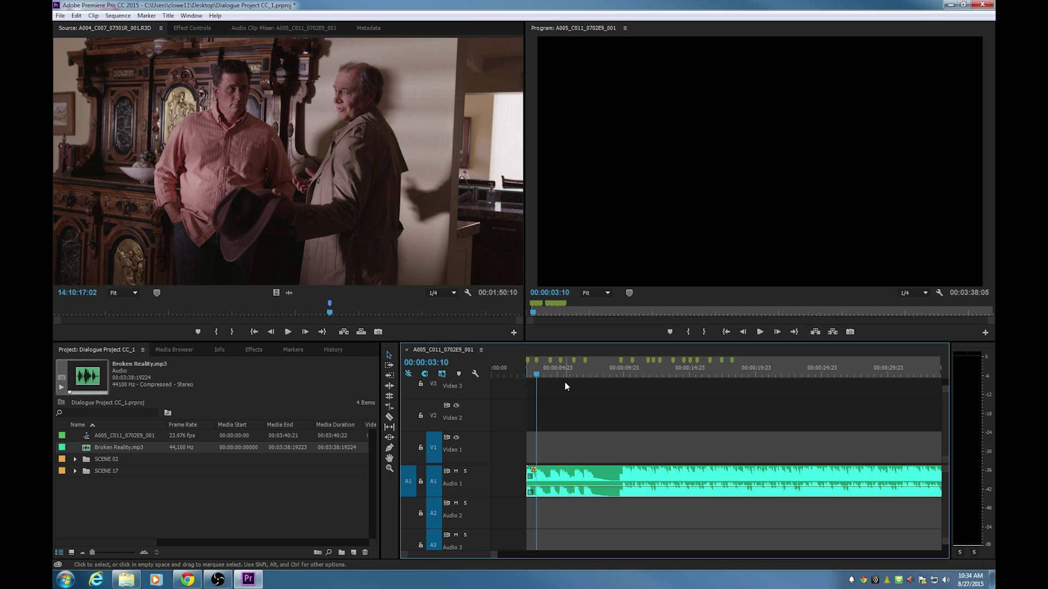
{"action": "left_click", "coordinate": [565, 381]}
{"action": "key", "text": "x"}
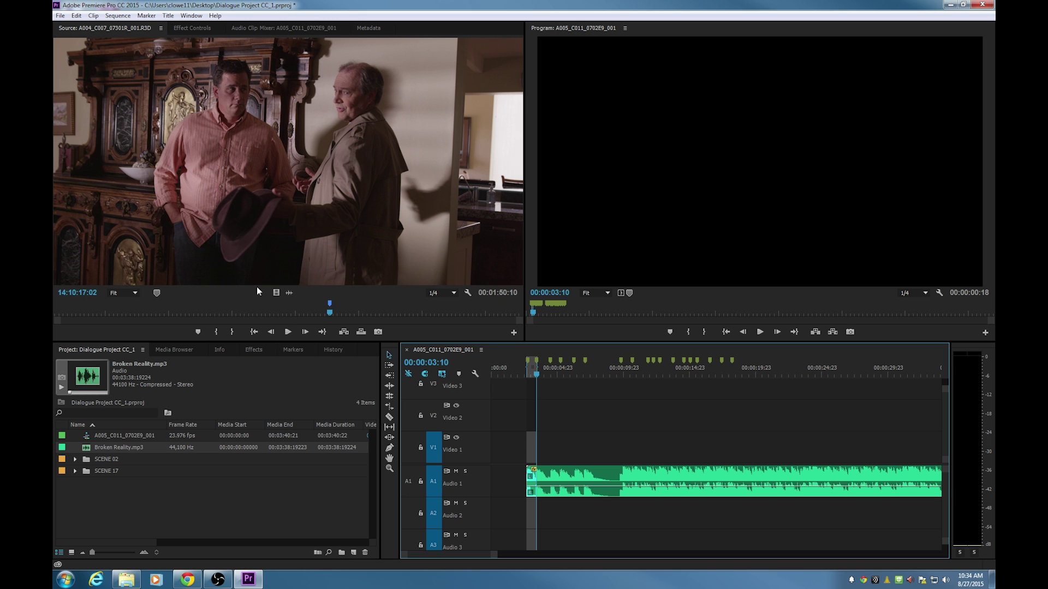
Set the source clip's In point at 14:10:08:17 and overwrite only its video onto V1 within the marked sequence range.
{"action": "left_click_drag", "start_coordinate": [333, 314], "coordinate": [296, 315]}
{"action": "key", "text": "i"}
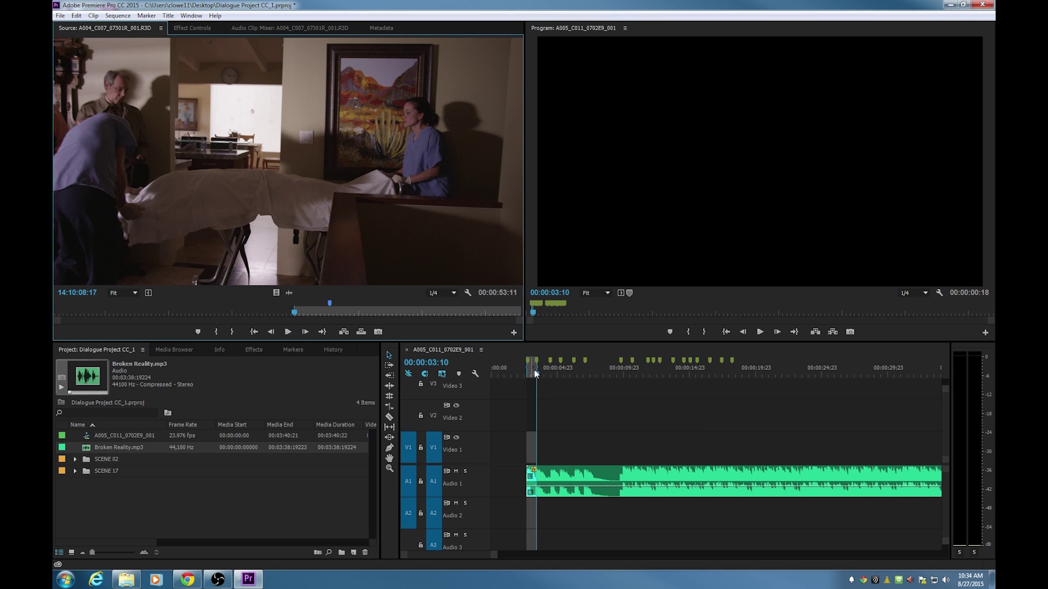
{"action": "left_click", "coordinate": [411, 492]}
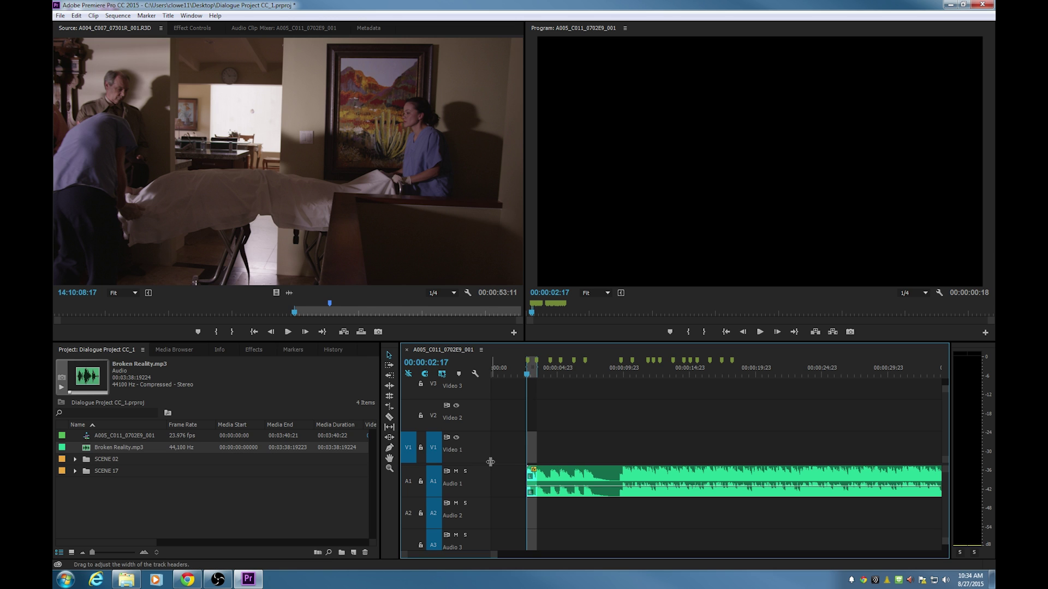
{"action": "key", "text": "."}
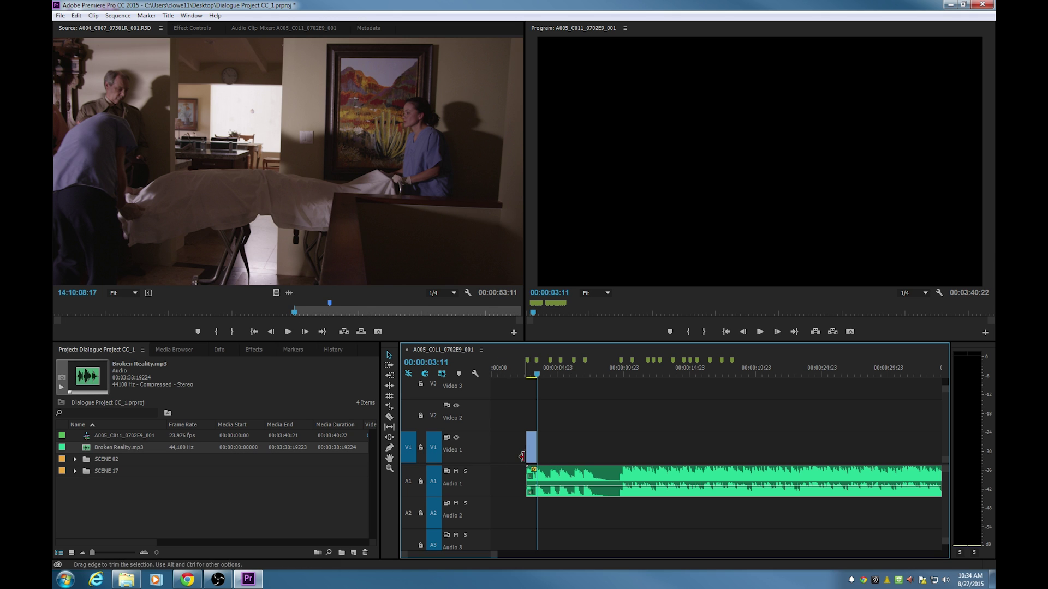
Load the A005_C011_0702E9_001 clip from SCENE 02's VIDEO bin as the source and set its In point at 14:14:15:06.
{"action": "key", "text": "="}
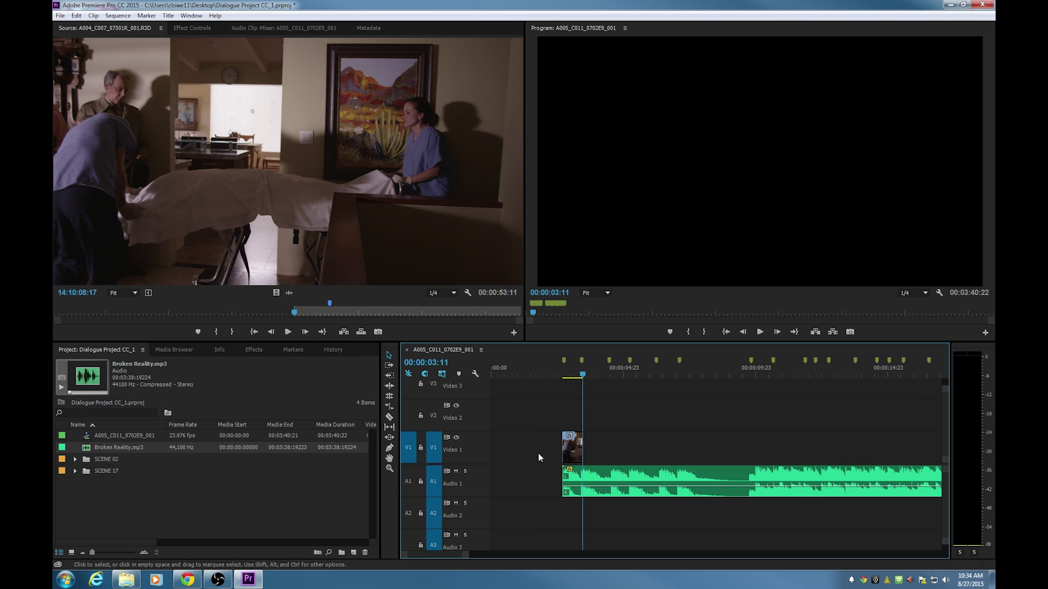
{"action": "left_click", "coordinate": [75, 470]}
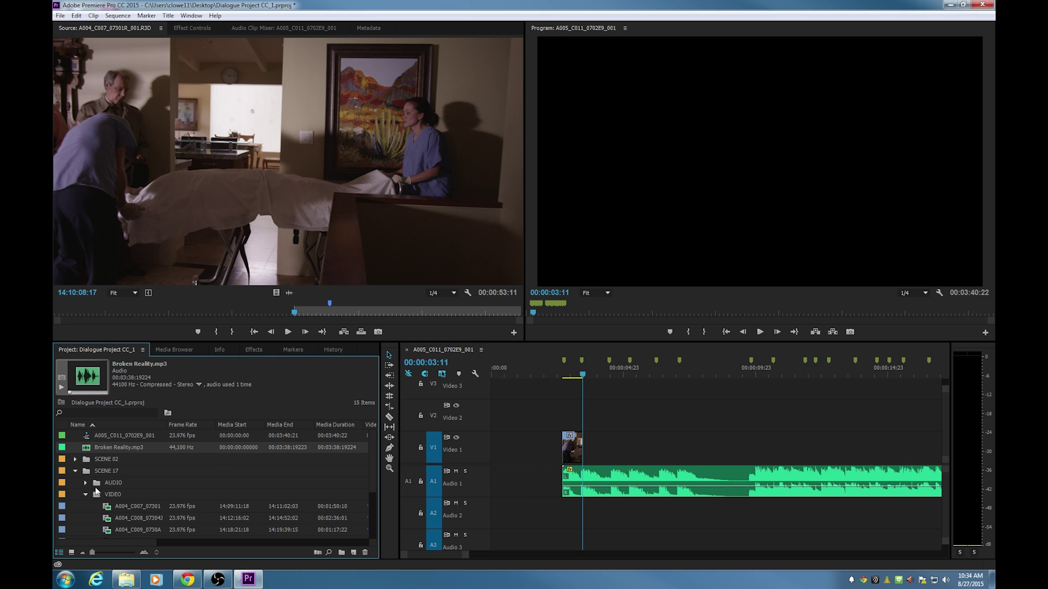
{"action": "left_click", "coordinate": [117, 518]}
{"action": "left_click", "coordinate": [76, 459]}
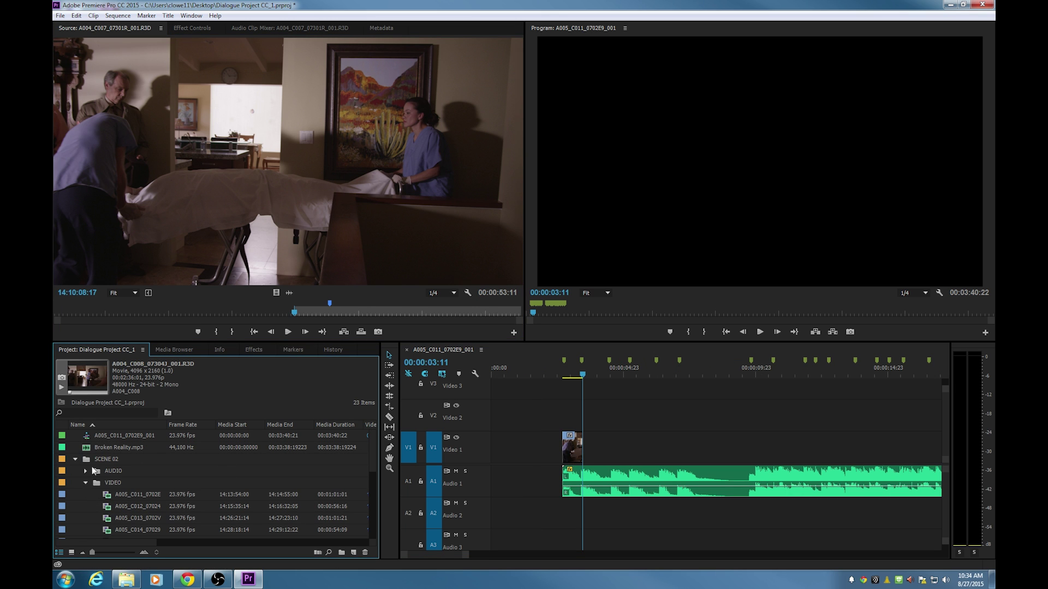
{"action": "double_click", "coordinate": [120, 494]}
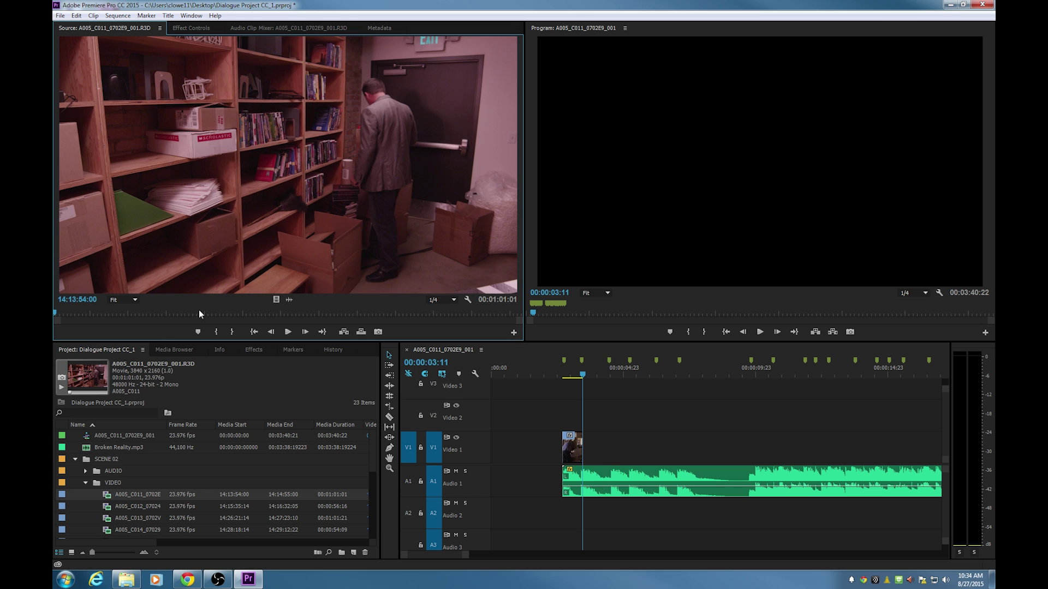
{"action": "left_click", "coordinate": [215, 313]}
{"action": "key", "text": "i"}
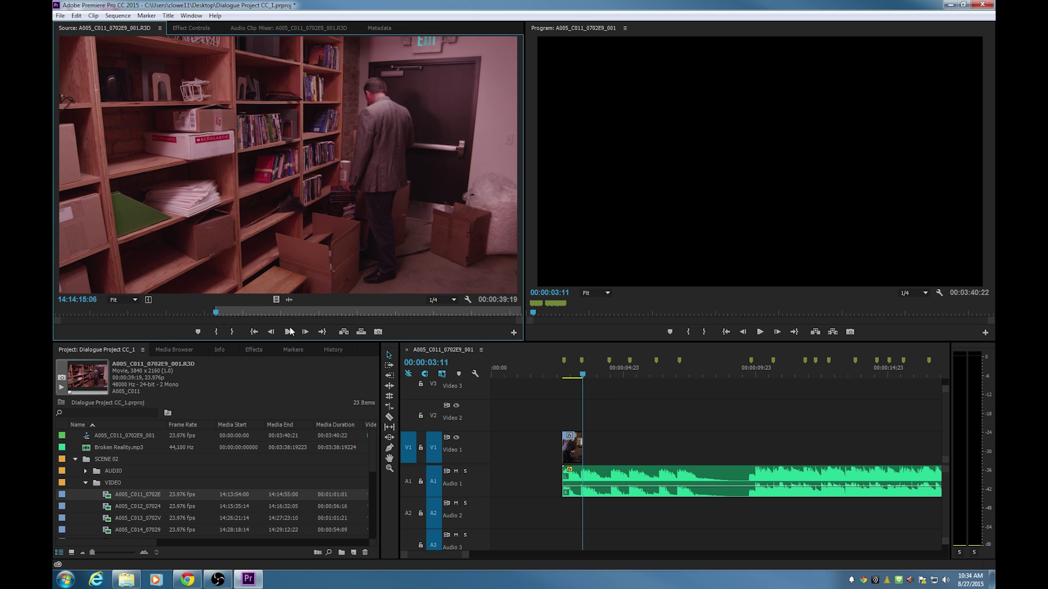
Mark the sequence from 00:00:03:11 to the third marker at 00:00:04:11 and overwrite the source clip into that range on V1.
{"action": "left_click", "coordinate": [581, 389]}
{"action": "key", "text": "i"}
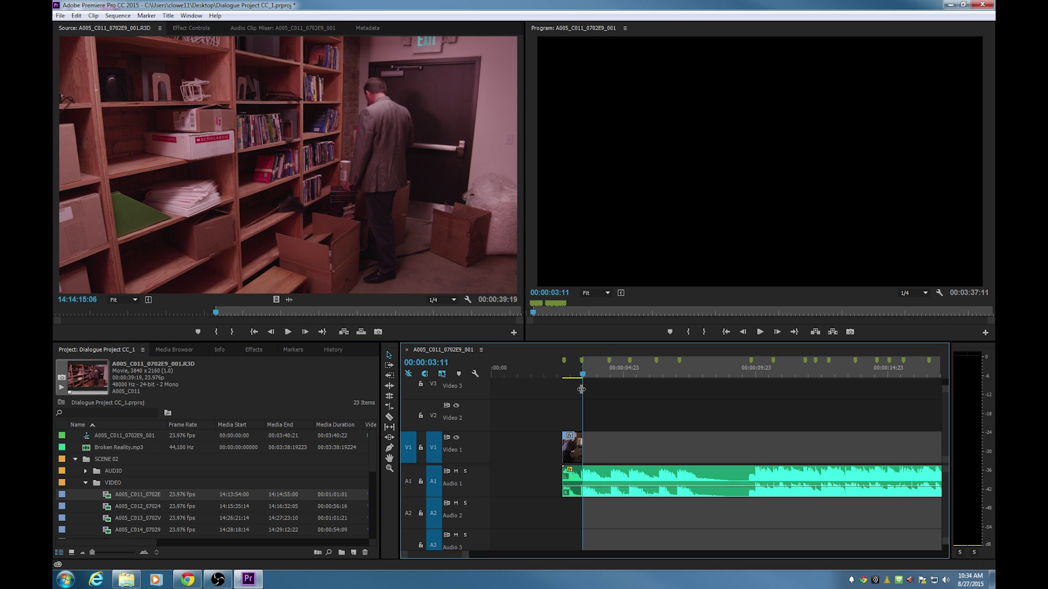
{"action": "left_click_drag", "start_coordinate": [582, 374], "coordinate": [608, 371]}
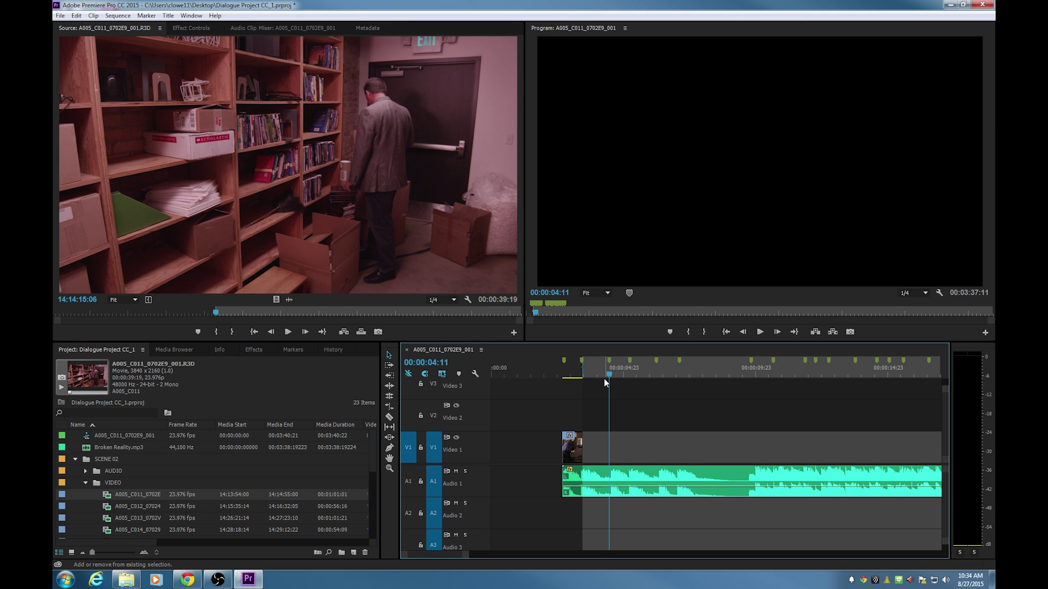
{"action": "key", "text": "o"}
{"action": "key", "text": "period"}
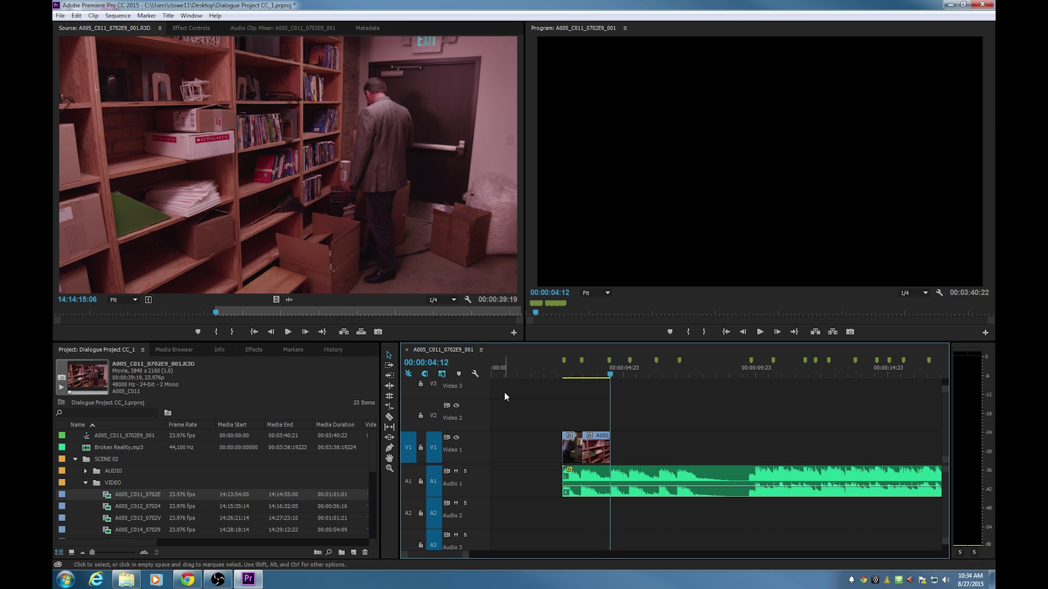
Load the A005_C015_0702KC_001 clip from SCENE 02's VIDEO bin as the source and set its In point at 14:45:42:00.
{"action": "scroll", "coordinate": [131, 528], "scroll_direction": "down", "scroll_amount": 3}
{"action": "double_click", "coordinate": [132, 503]}
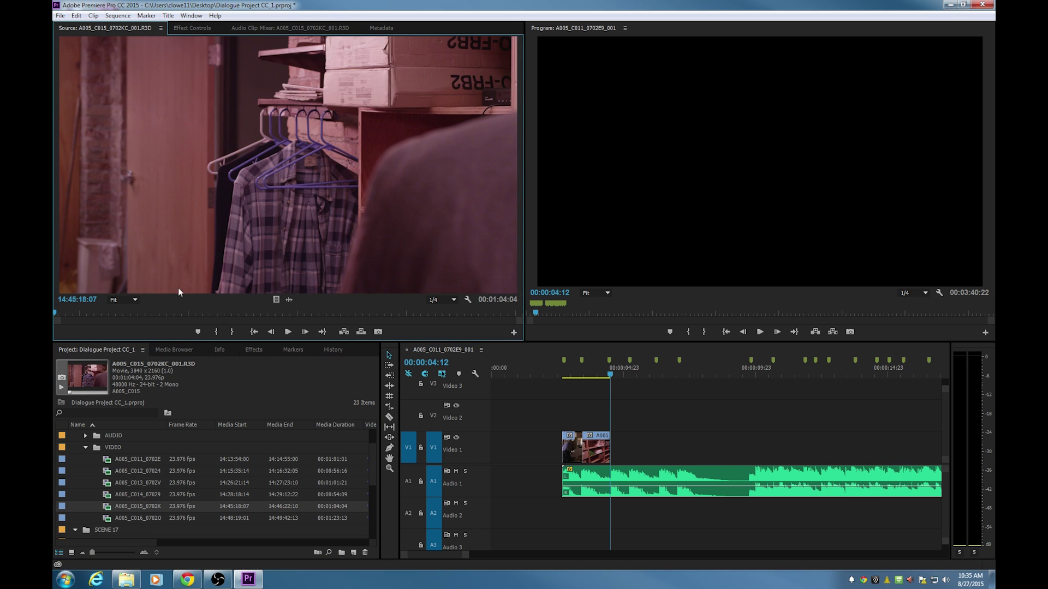
{"action": "left_click_drag", "start_coordinate": [77, 310], "coordinate": [227, 319]}
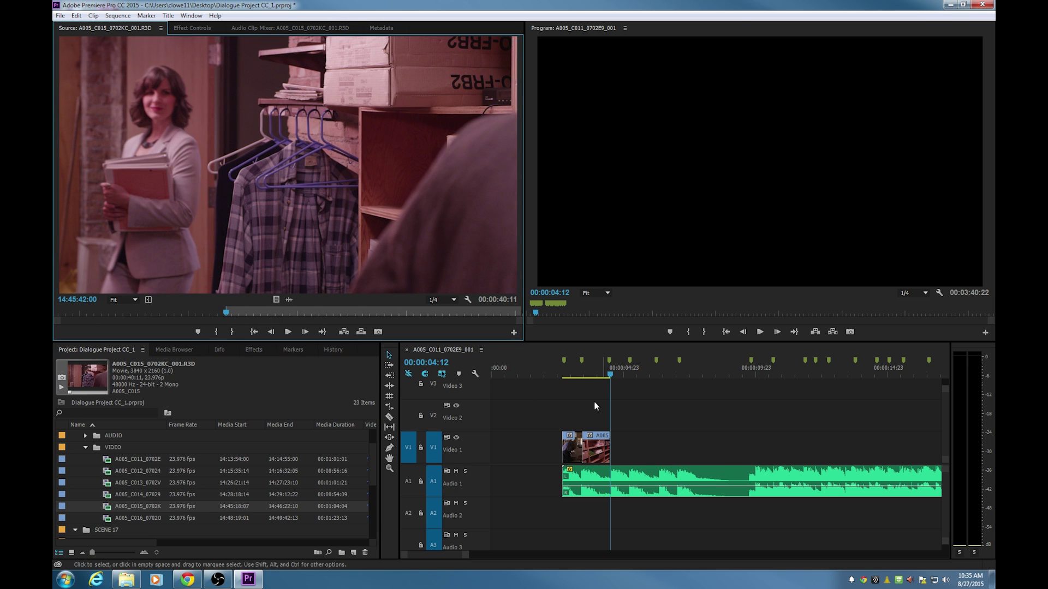
Play the edited clips against the music from 00:00:02:03 to 00:00:09:00.
{"action": "left_click", "coordinate": [513, 404]}
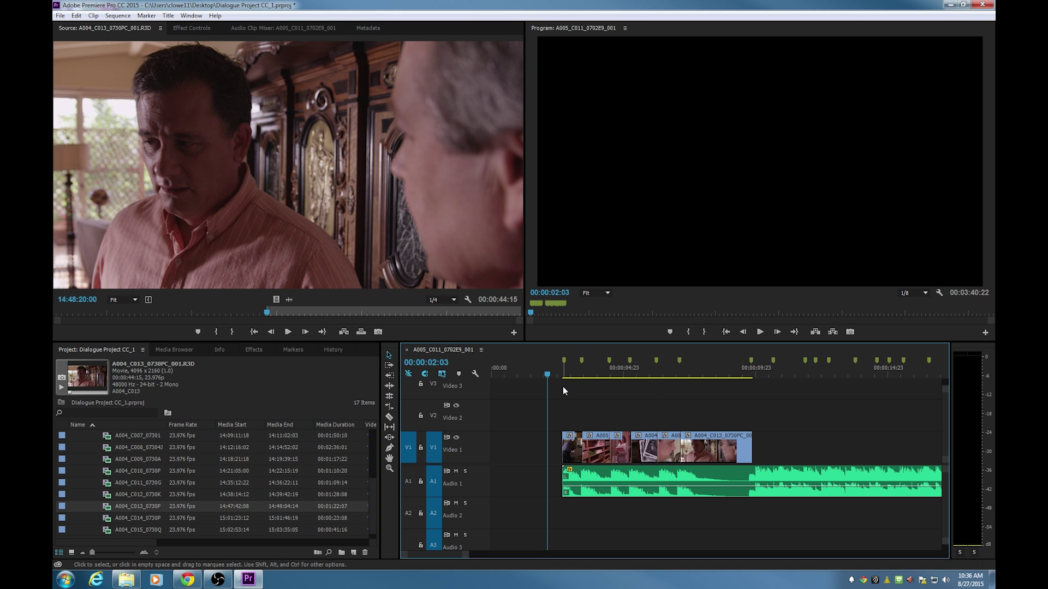
{"action": "key", "text": "space"}
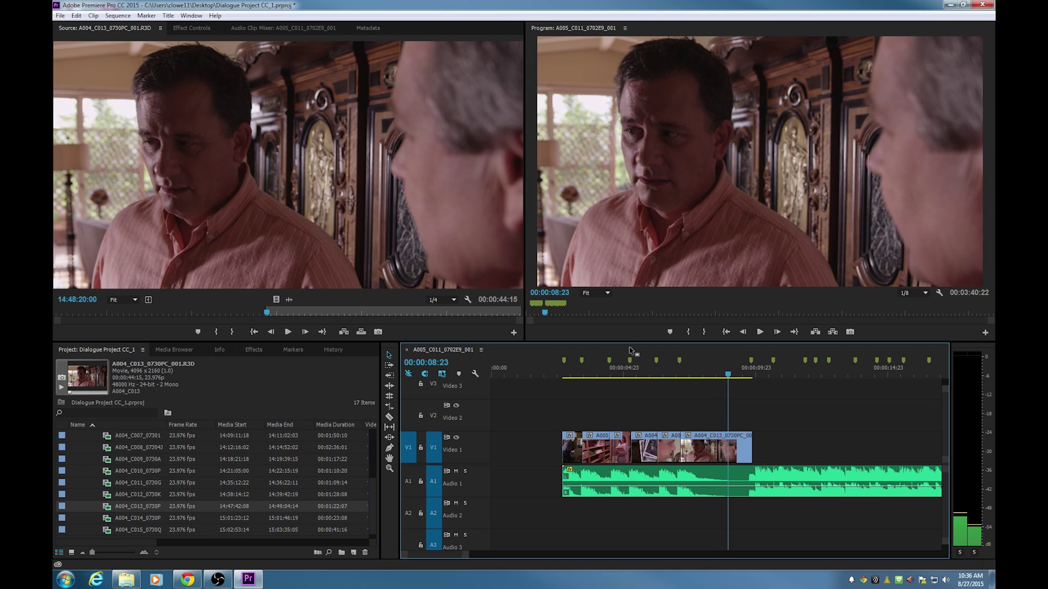
{"action": "key", "text": "space"}
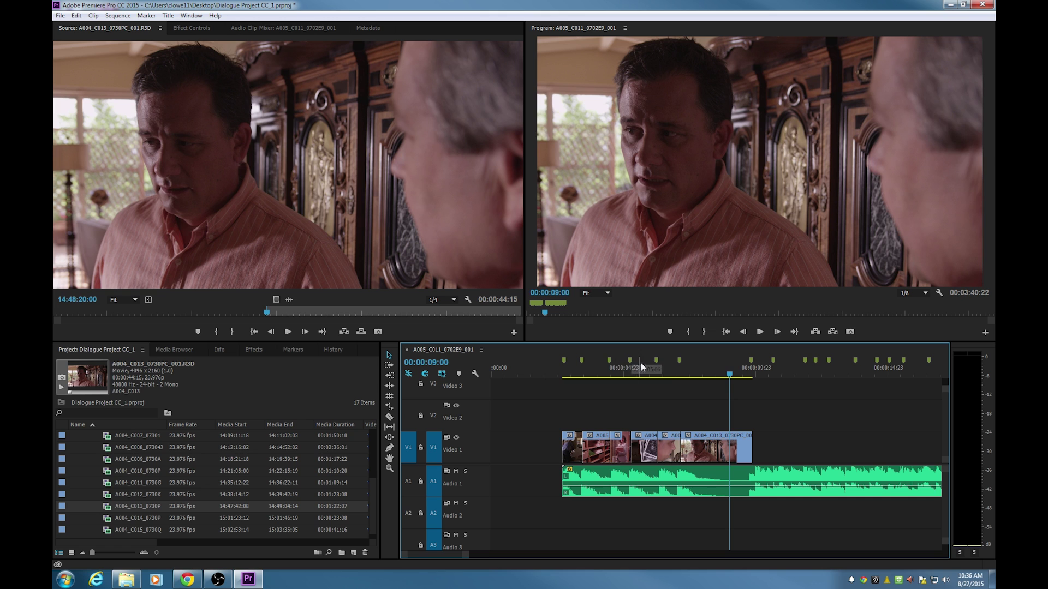
Clear all markers from the sequence and move the playhead to 00:00:07:09.
{"action": "right_click", "coordinate": [704, 369]}
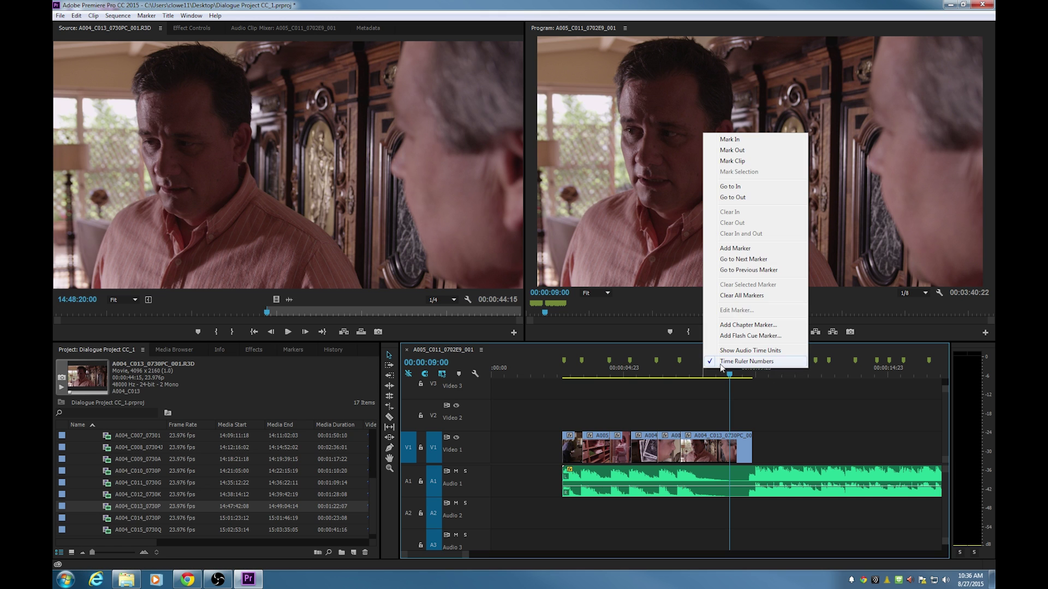
{"action": "left_click", "coordinate": [745, 296]}
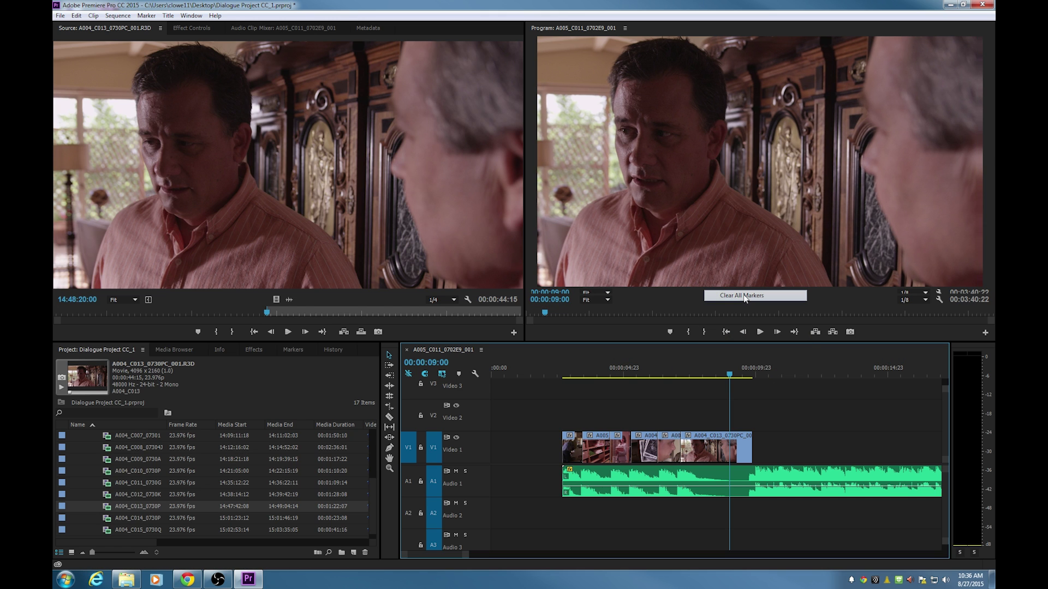
{"action": "left_click", "coordinate": [699, 376]}
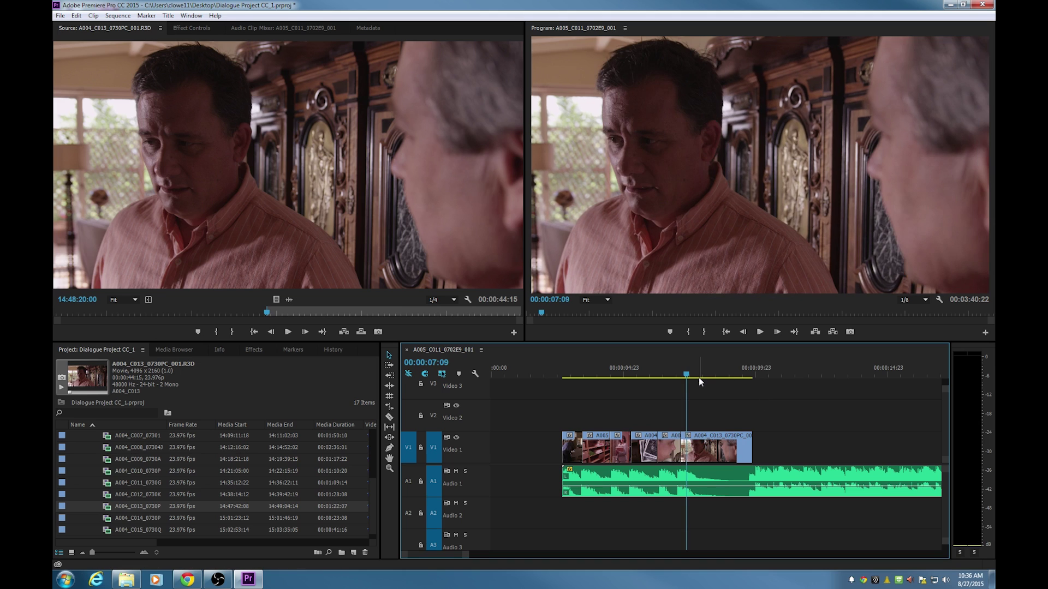